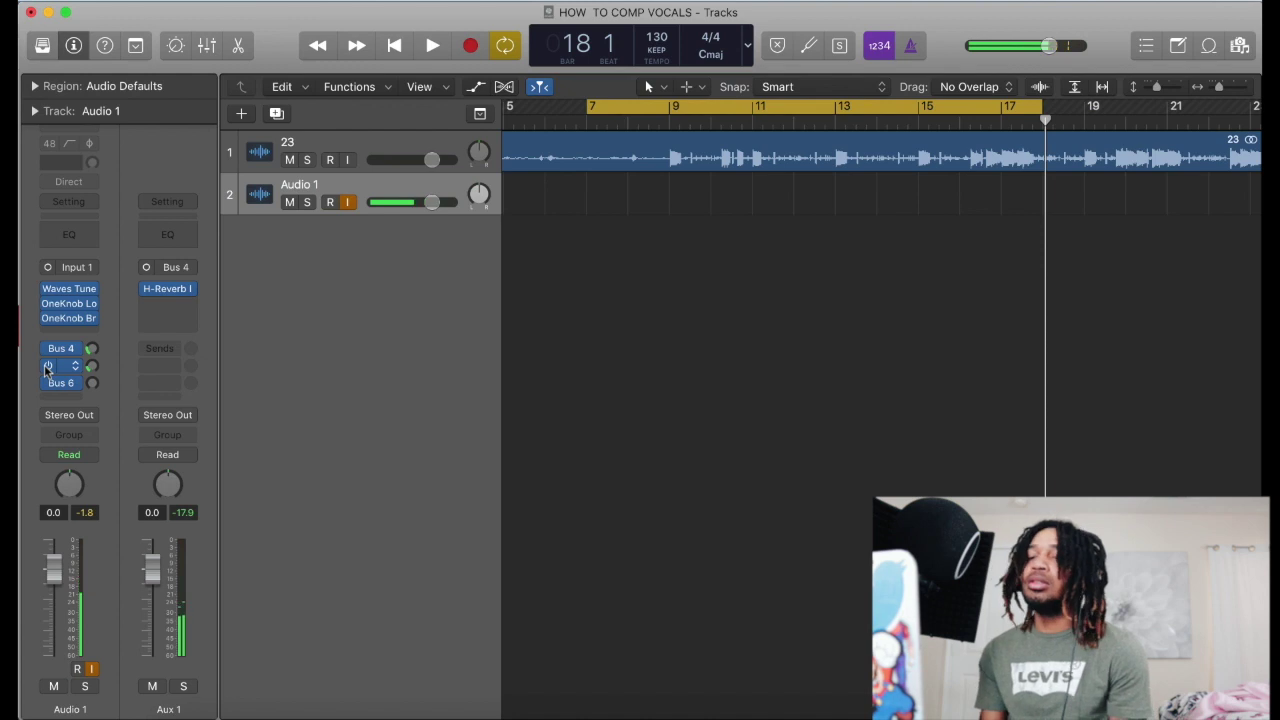
Step: Record five cycled vocal takes on Audio 1 from bar 7 to just before bar 18, with the metronome switched off
key("space")
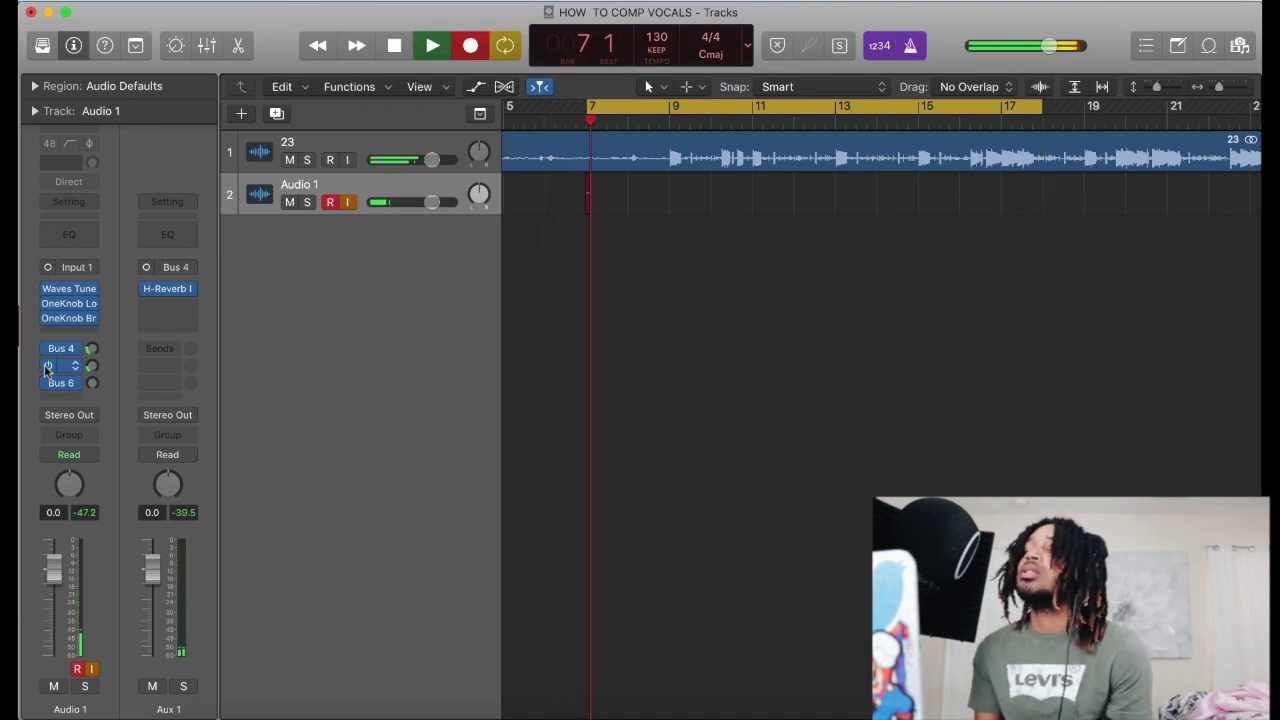
left_click(910, 45)
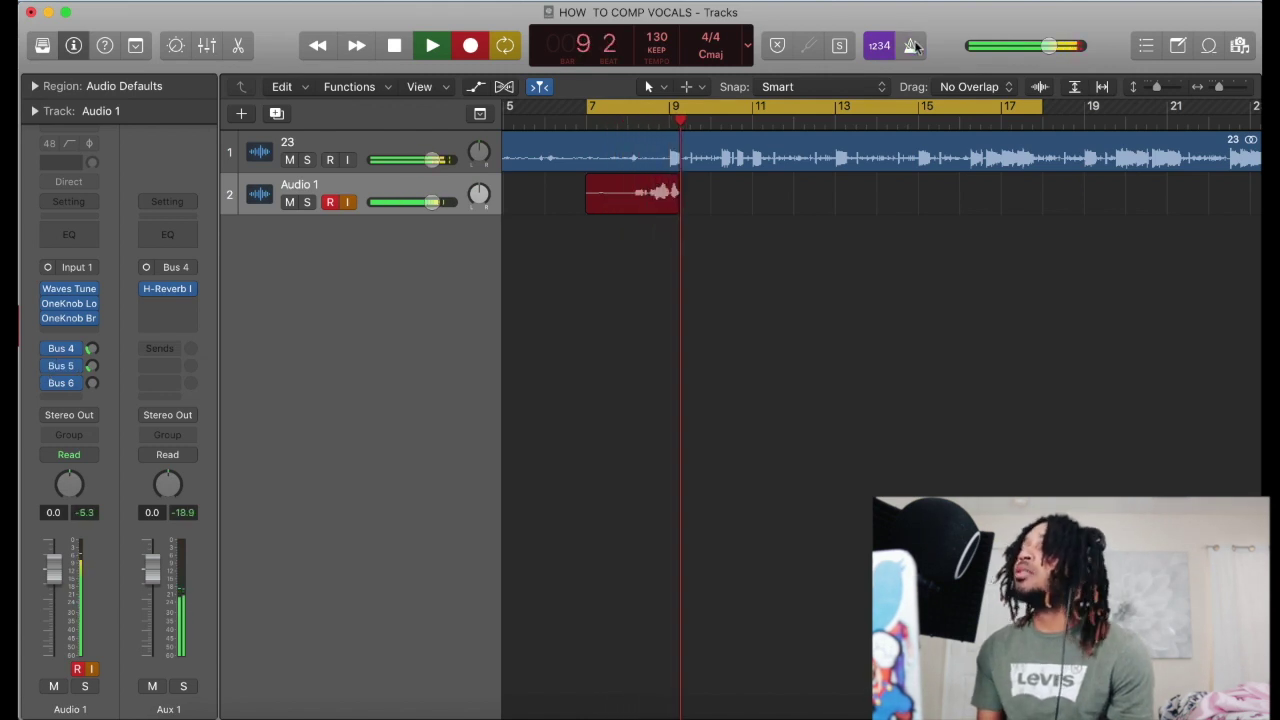
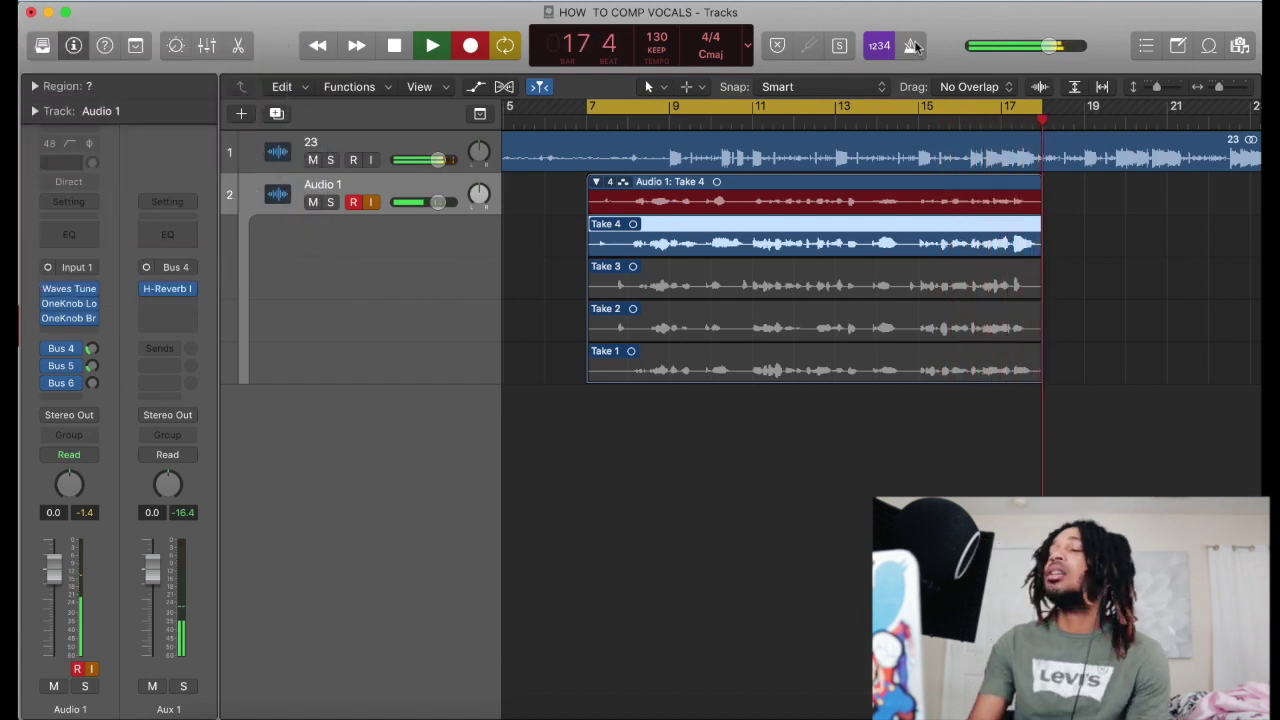
key("space")
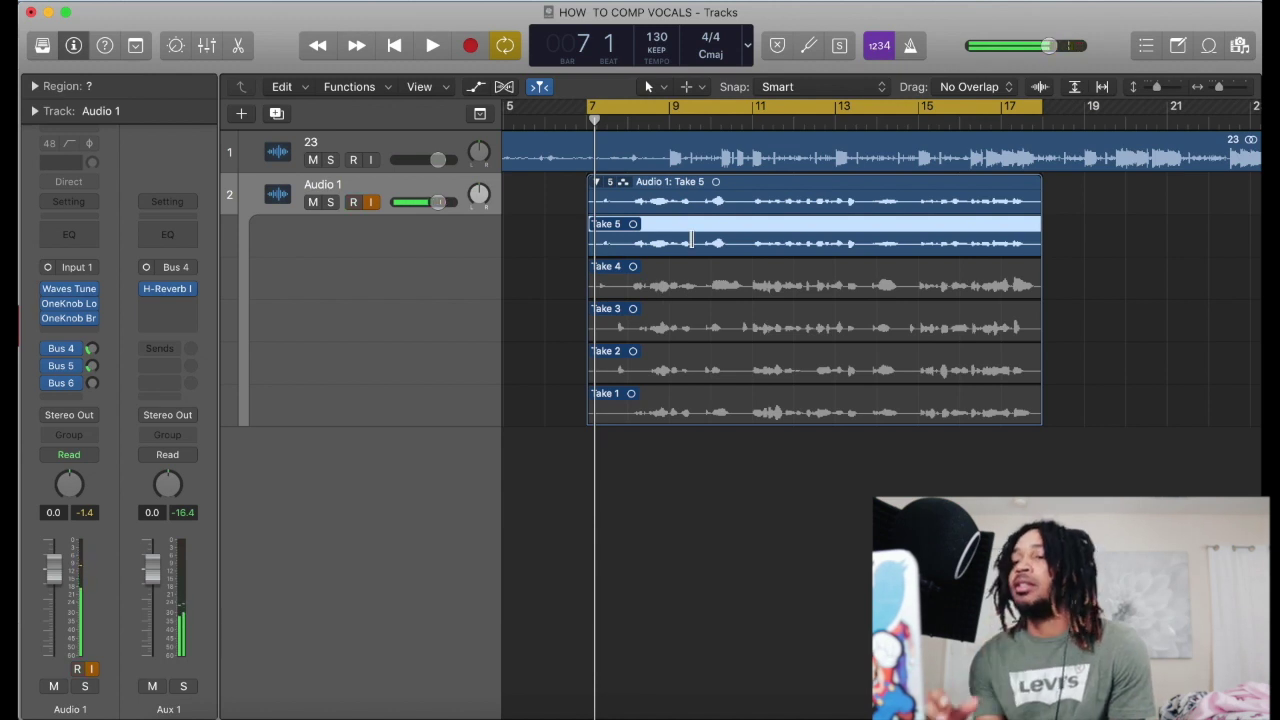
Step: Comp the opening from Take 4 near bars 8 and 10, Take 1 at 8.5–9.5, Take 2 just before 10, and Take 3 from 11
left_click_drag(627, 283, 750, 287)
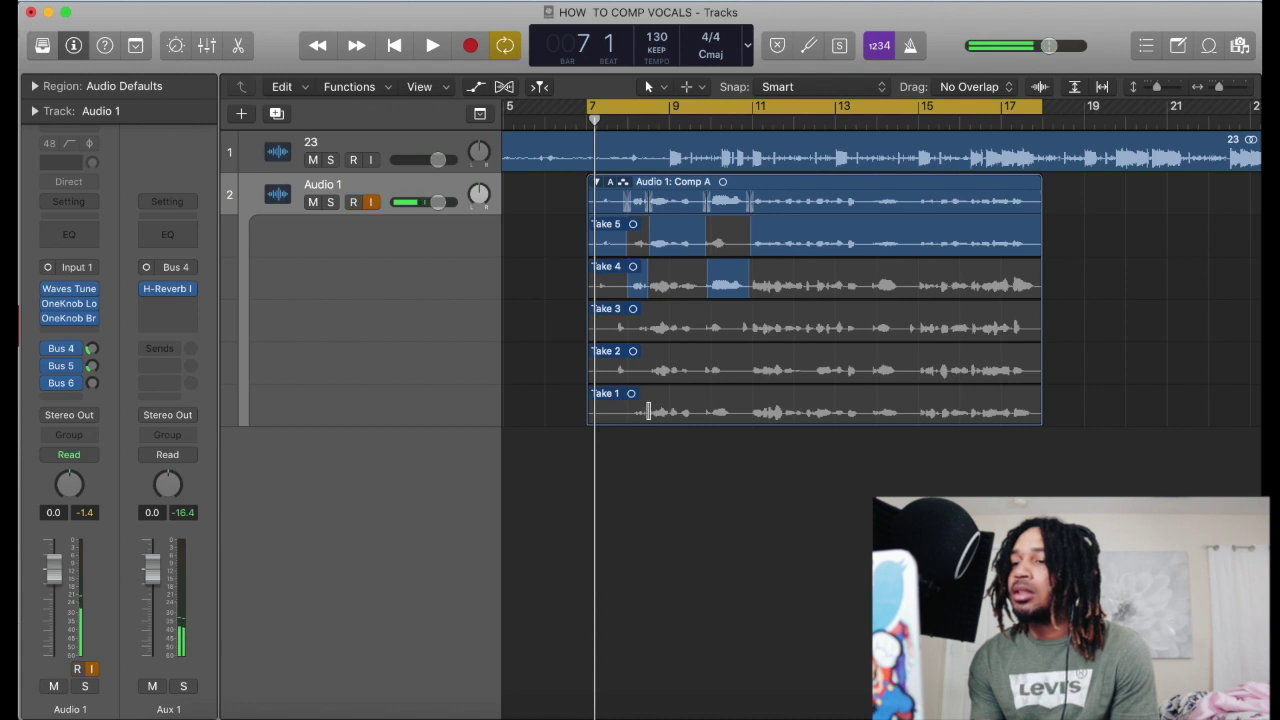
left_click_drag(649, 409, 693, 414)
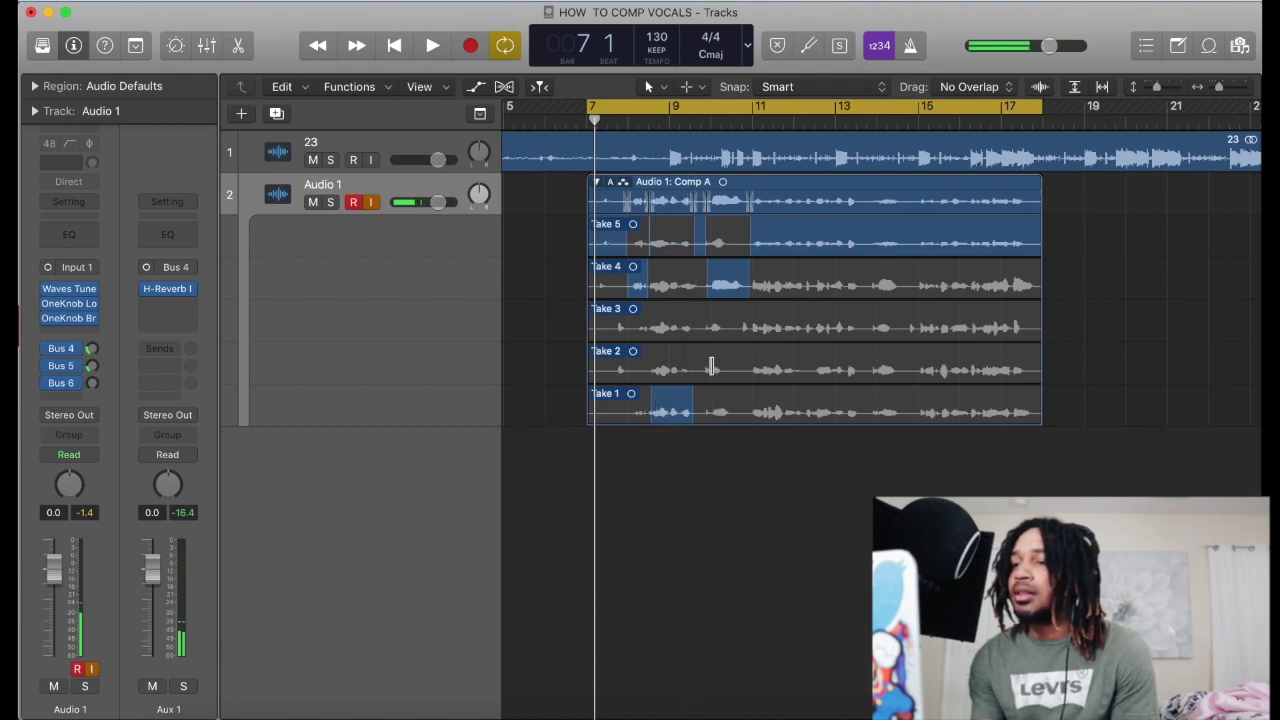
left_click_drag(699, 369, 710, 375)
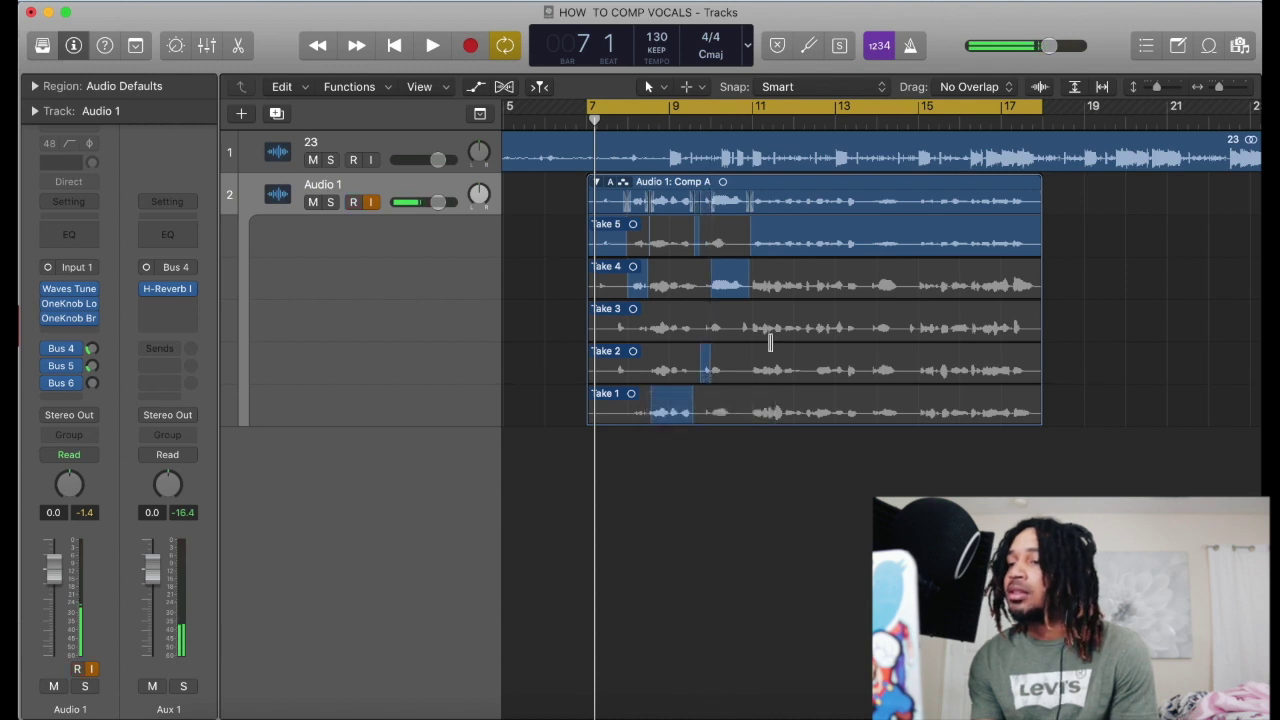
left_click_drag(751, 328, 785, 348)
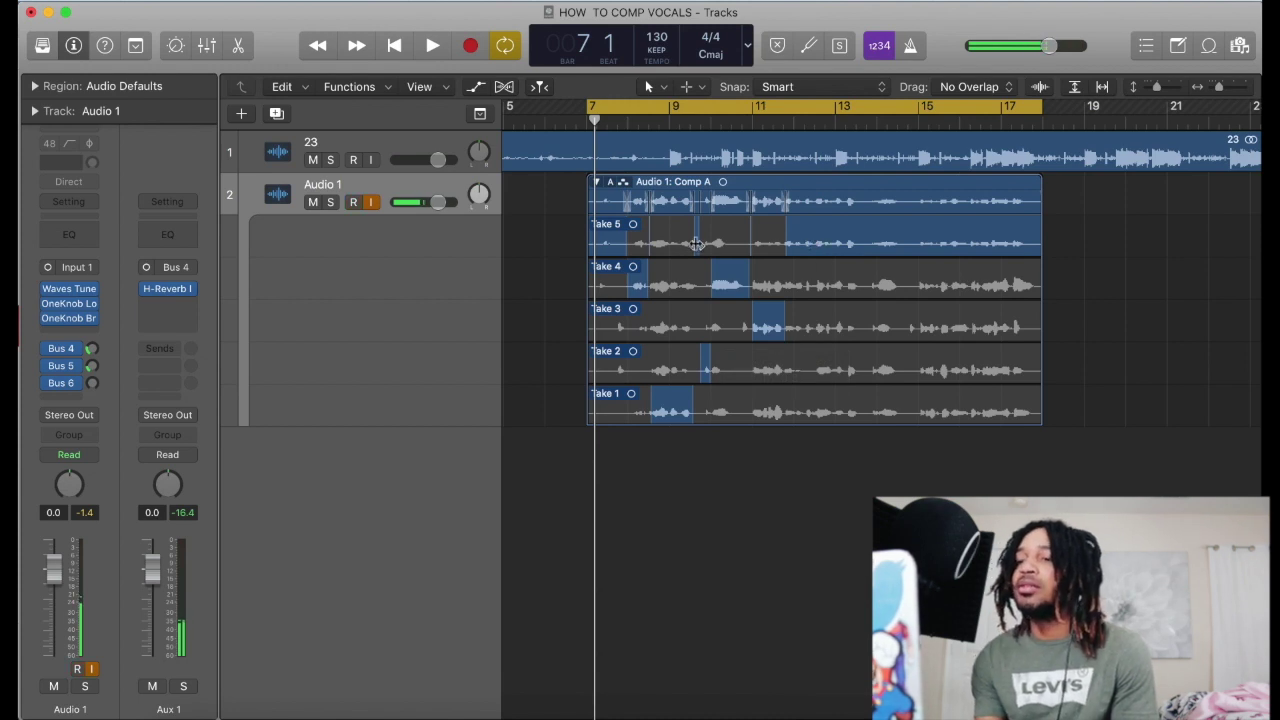
Step: During playback, start Take 3's bar 11 section slightly earlier and comp the ending from bar 15 with Take 4 and a Take 3 phrase after 17
key("space")
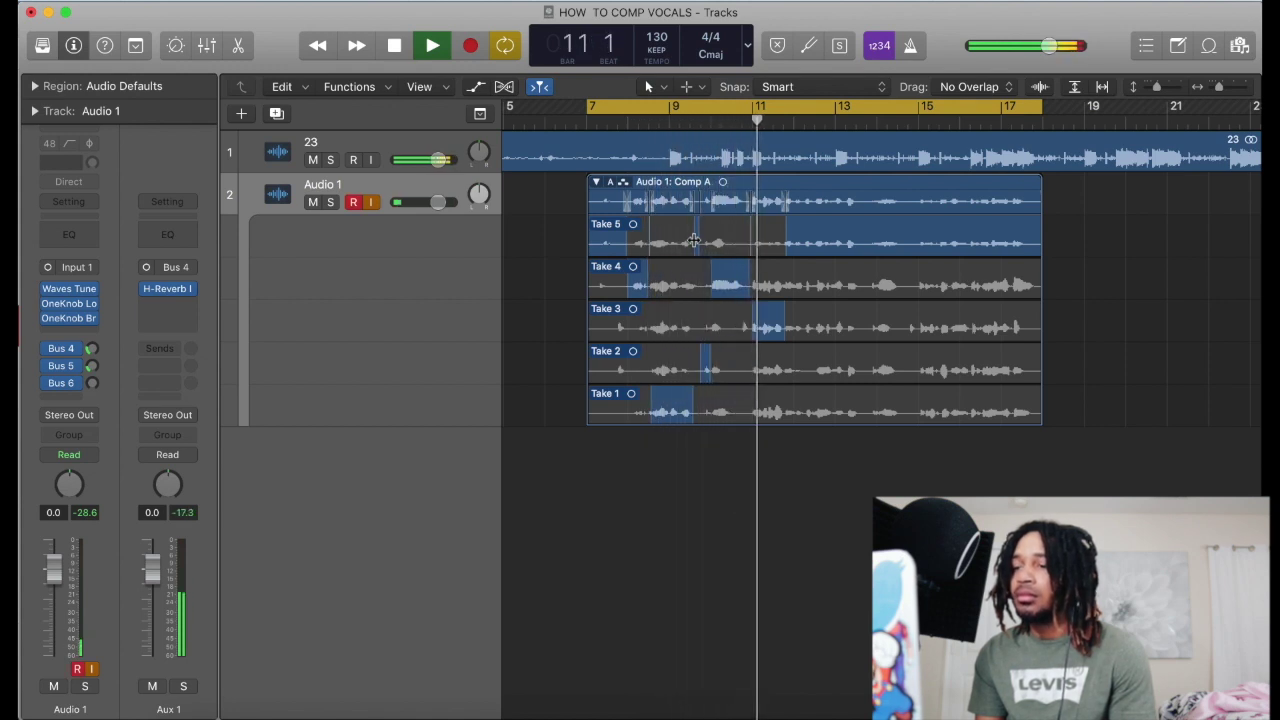
left_click_drag(758, 330, 756, 342)
left_click_drag(918, 287, 1036, 293)
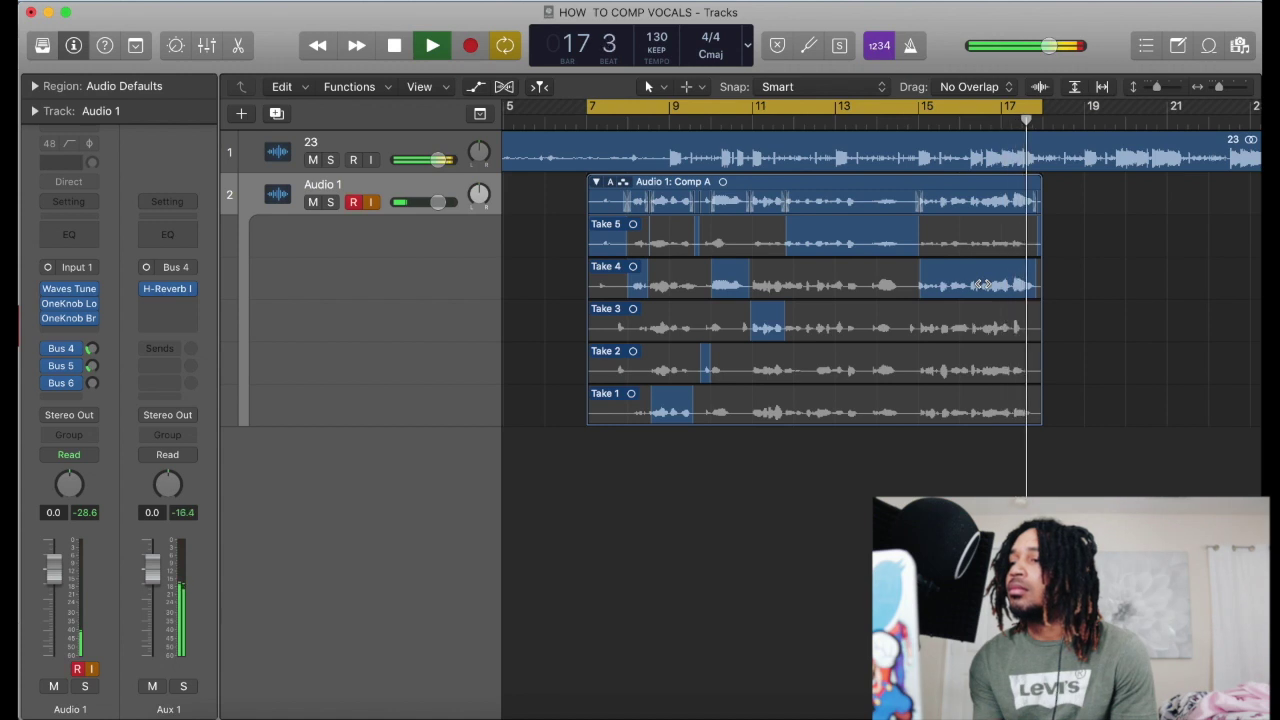
left_click_drag(1009, 318, 1029, 330)
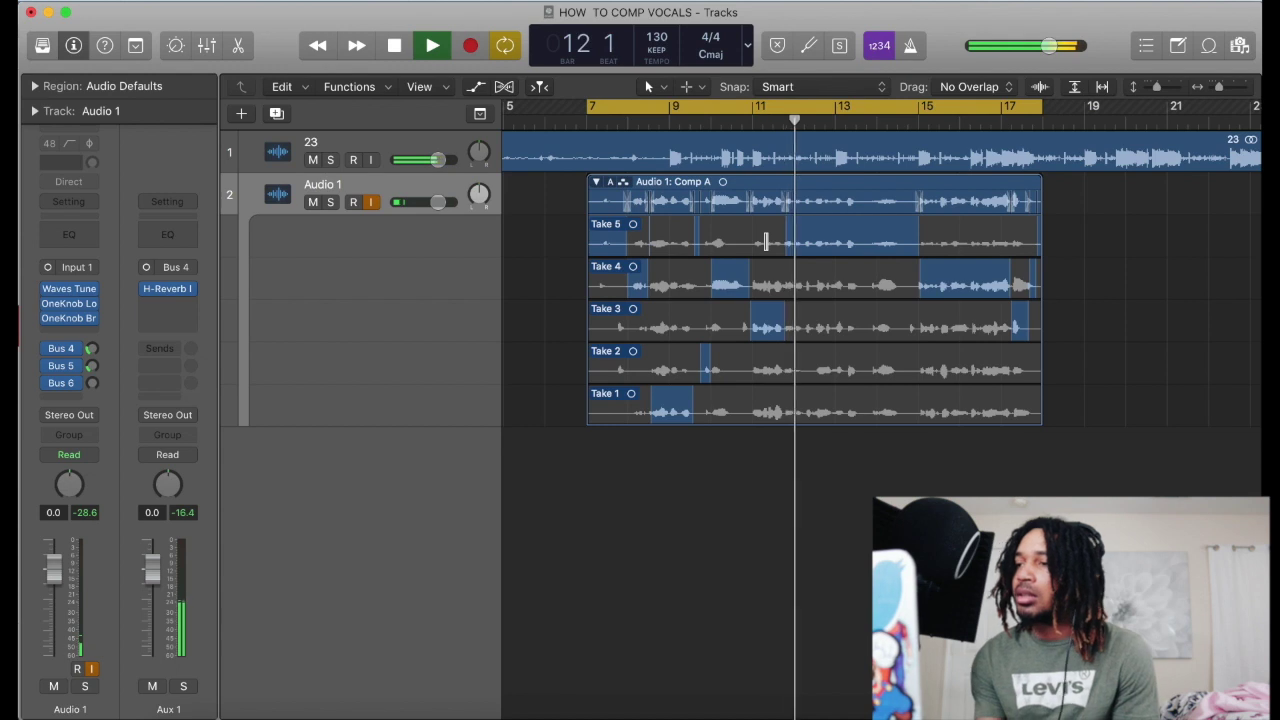
Step: Move the Take 5 to Take 4 transition slightly before bar 15 and extend Take 3's final section nearly to the region's end
left_click_drag(1218, 87, 1226, 90)
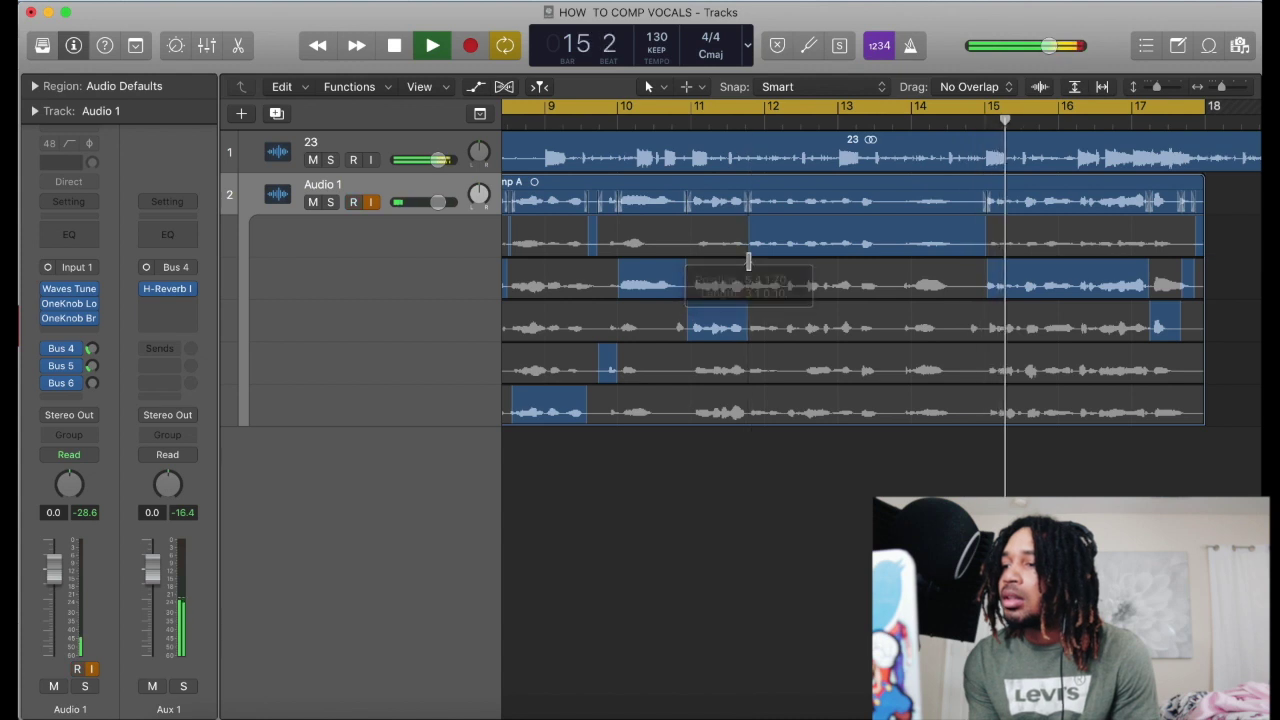
left_click_drag(986, 287, 981, 295)
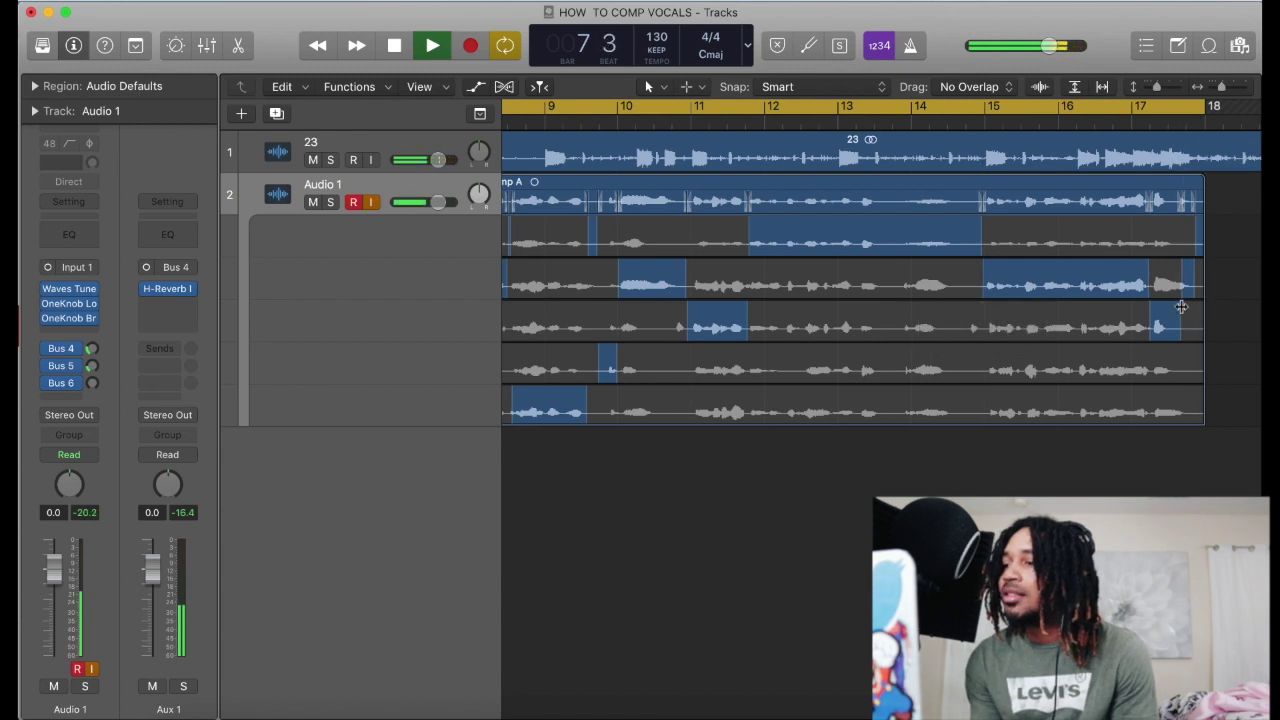
left_click_drag(1181, 316, 1194, 319)
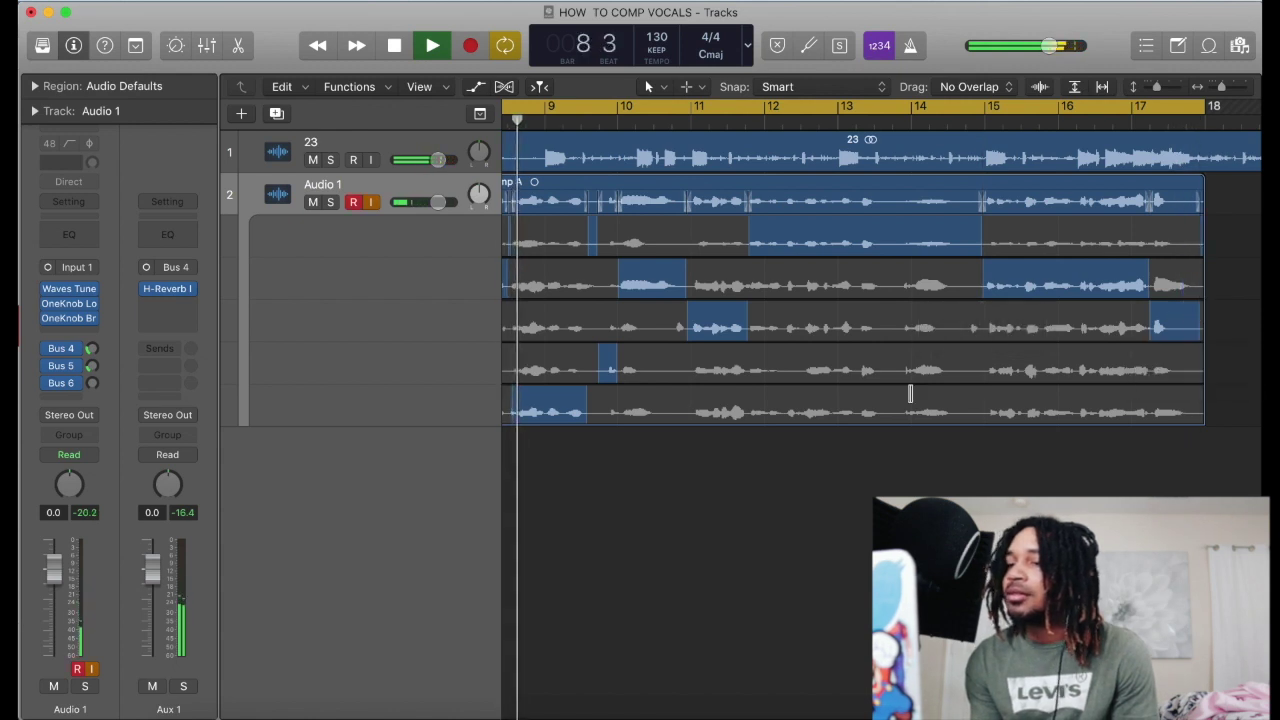
Step: Swap the phrase from about bar 9.75 to 11 to Take 1 and use Take 4 from about bar 12.5 to 13.5
scroll(880, 395, "left", 3)
left_click_drag(722, 412, 778, 414)
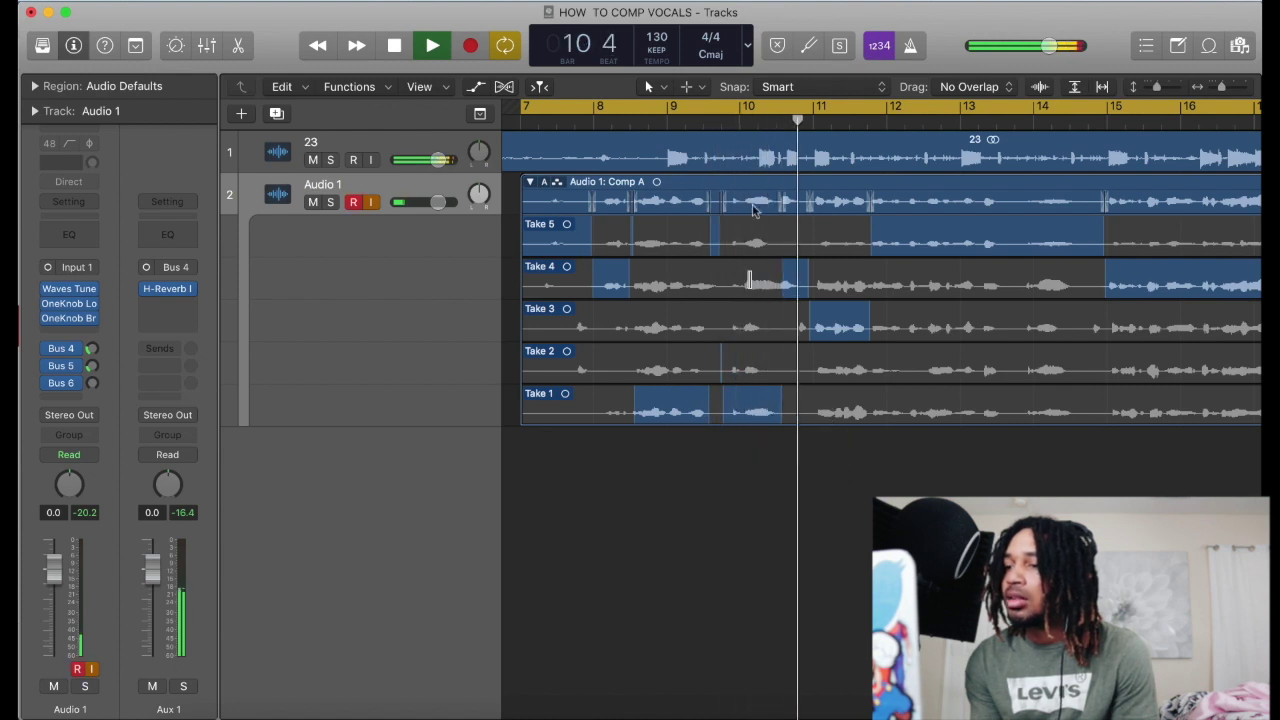
left_click_drag(785, 279, 806, 295)
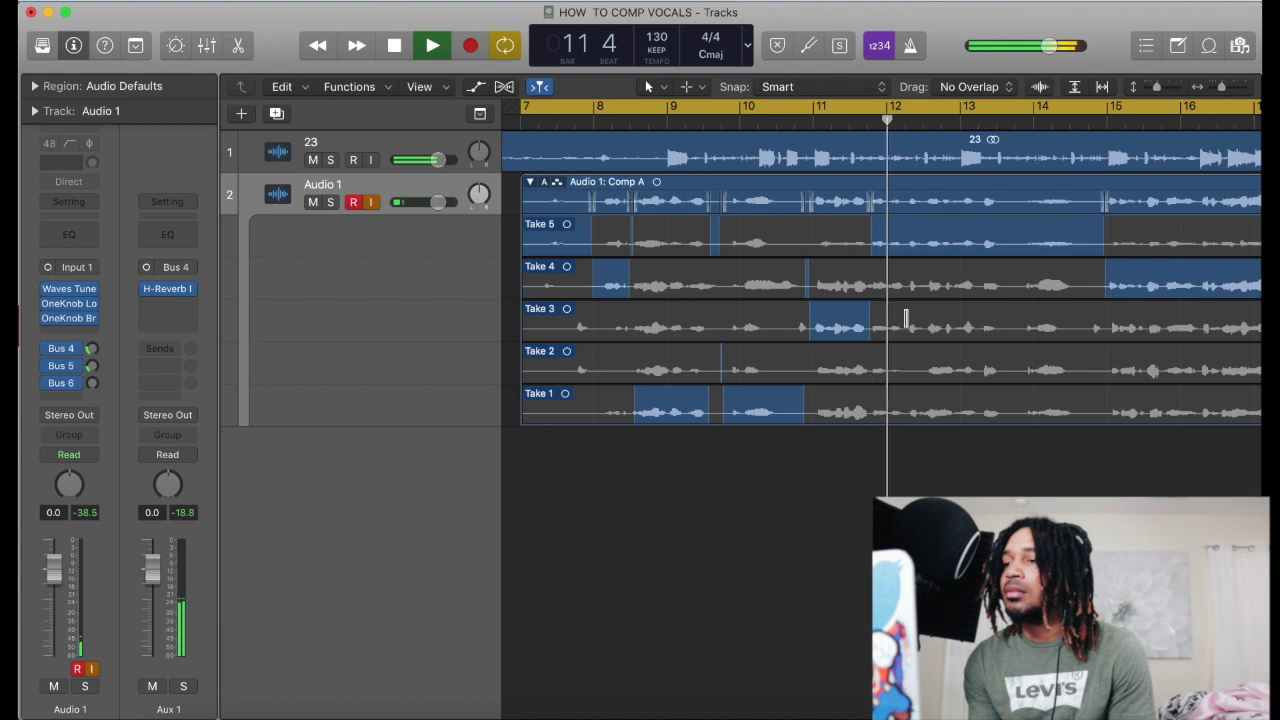
key("space")
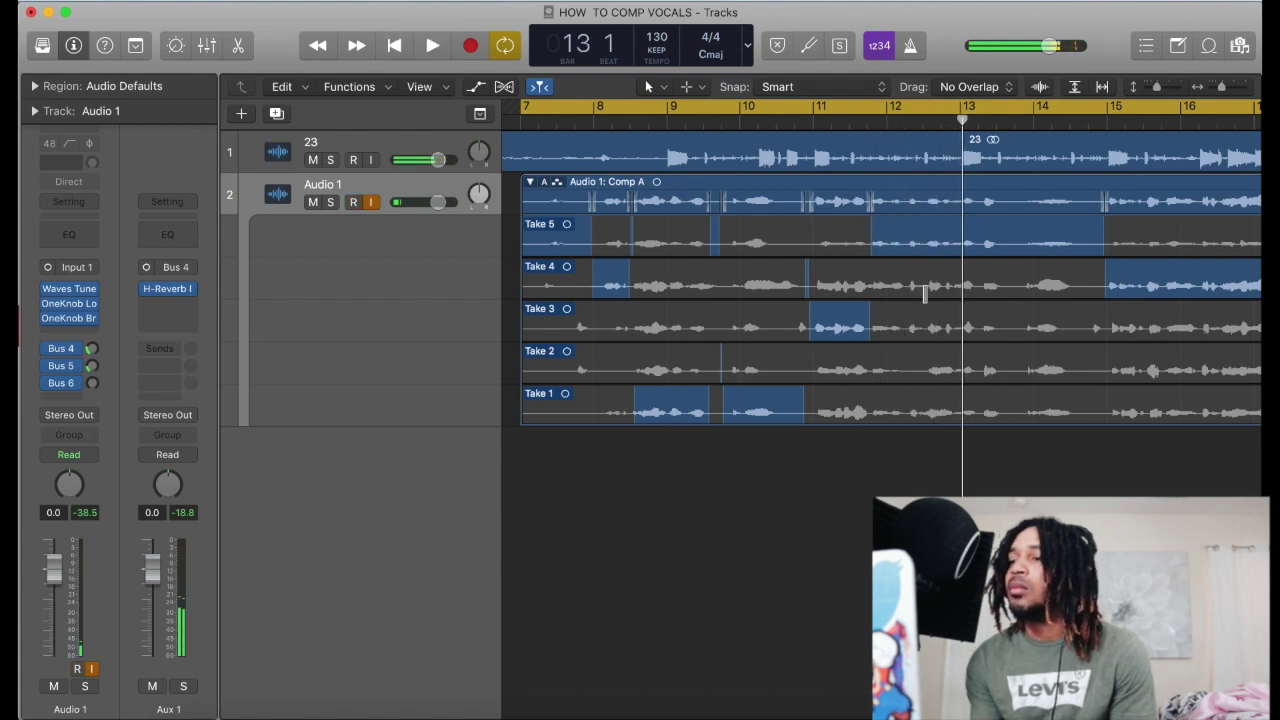
left_click_drag(925, 285, 1003, 286)
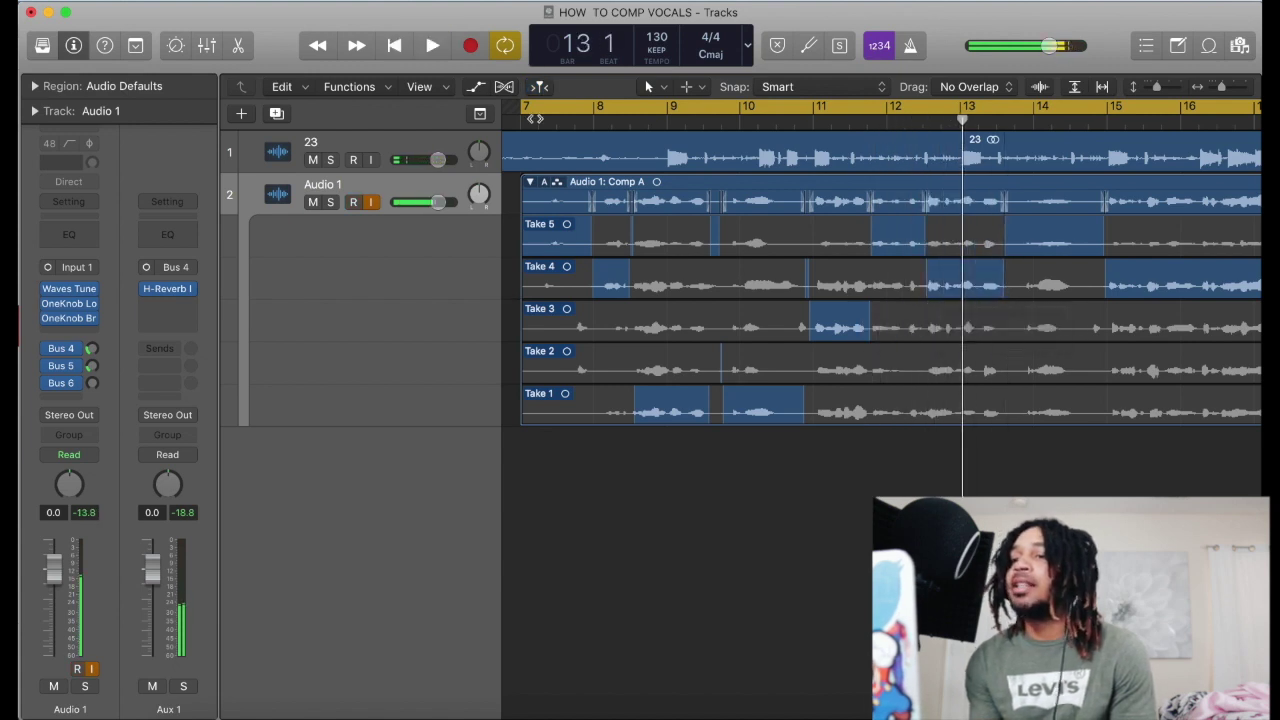
Step: Review the comp options of the Audio 1 take folder, including Quick Swipe Comping, with the Bus 4 and Bus 5 sends bypassed
left_click(542, 184)
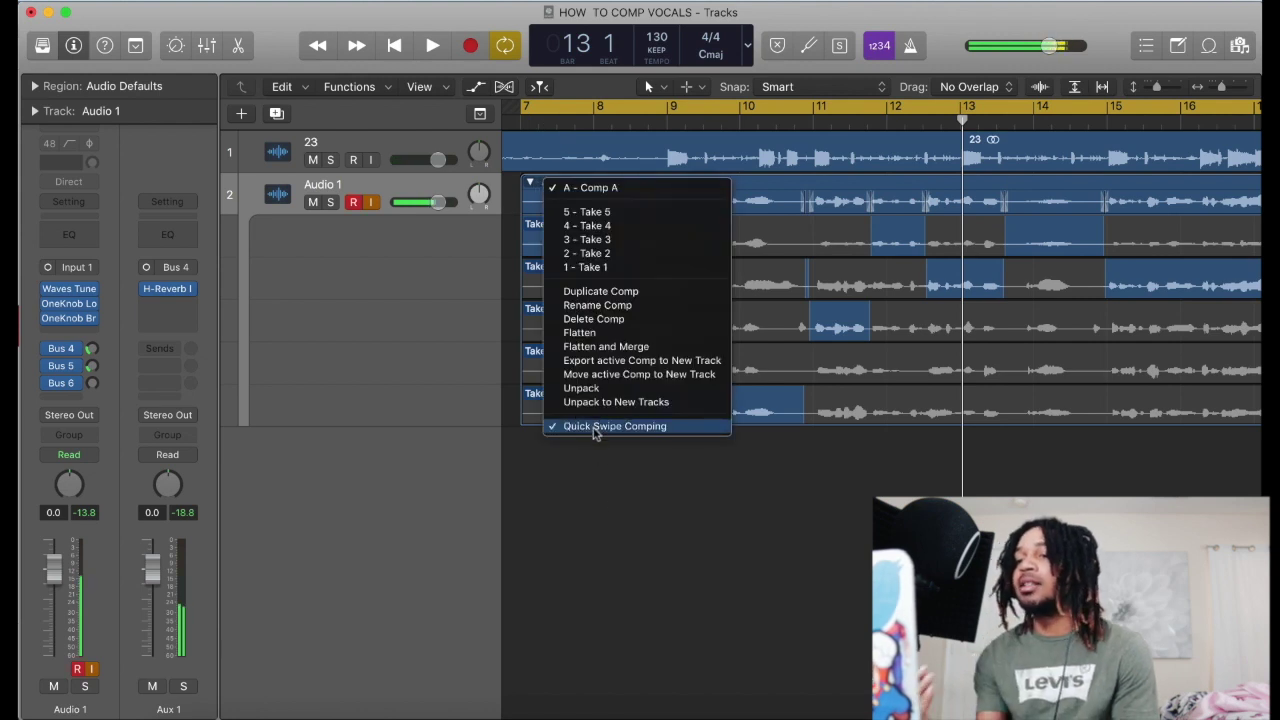
left_click(48, 372)
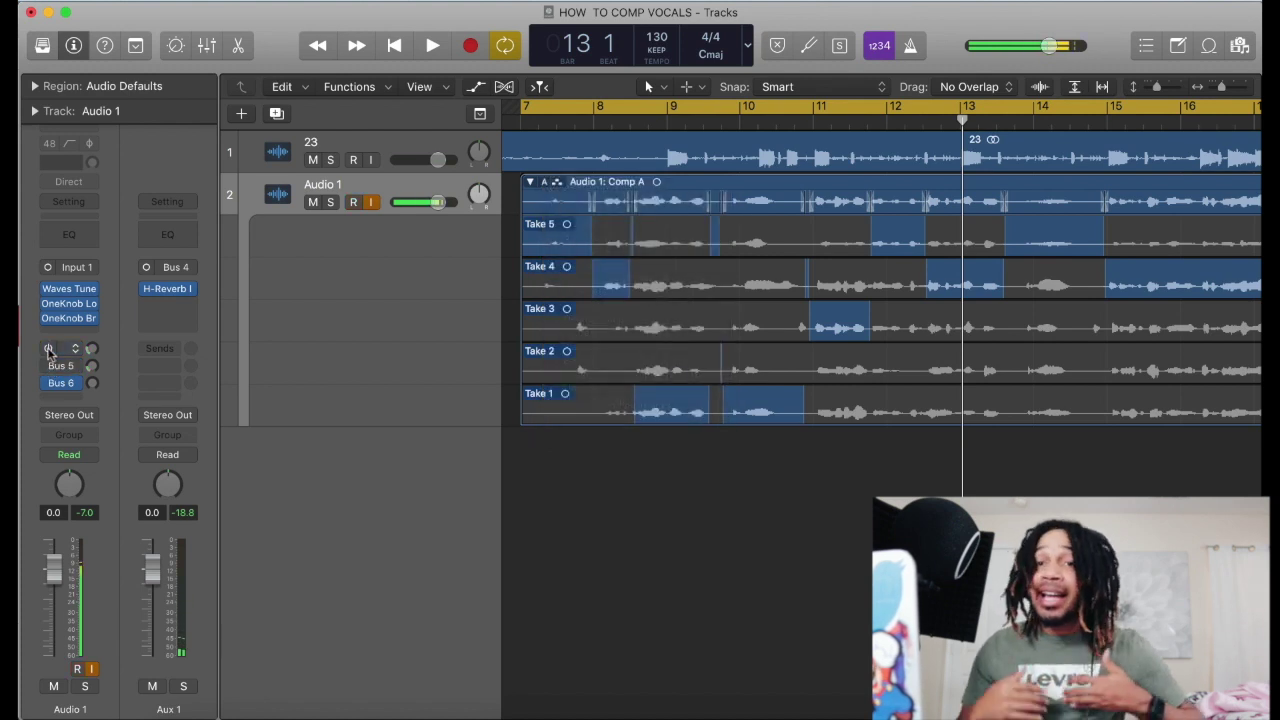
left_click(543, 184)
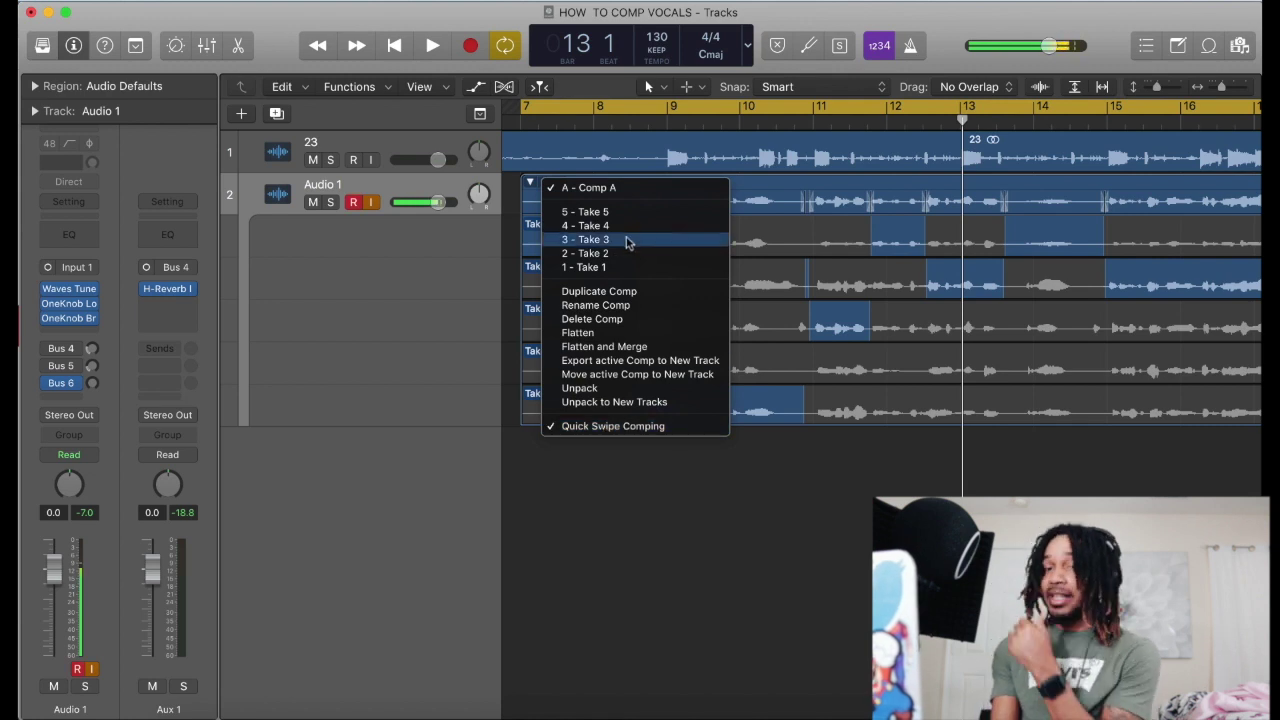
left_click(462, 316)
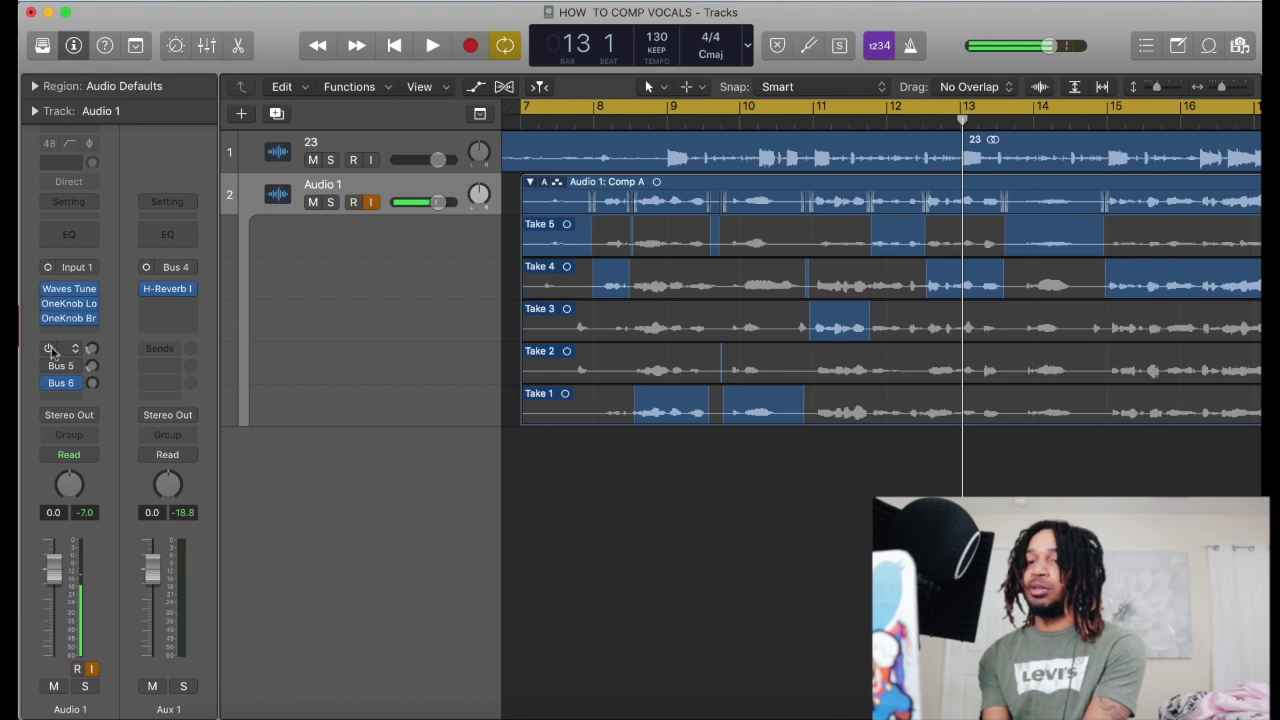
Step: Play the comp, use Take 3 from about bar 8.5 to 9.75, and extend the following Take 1 section to bar 11
key("space")
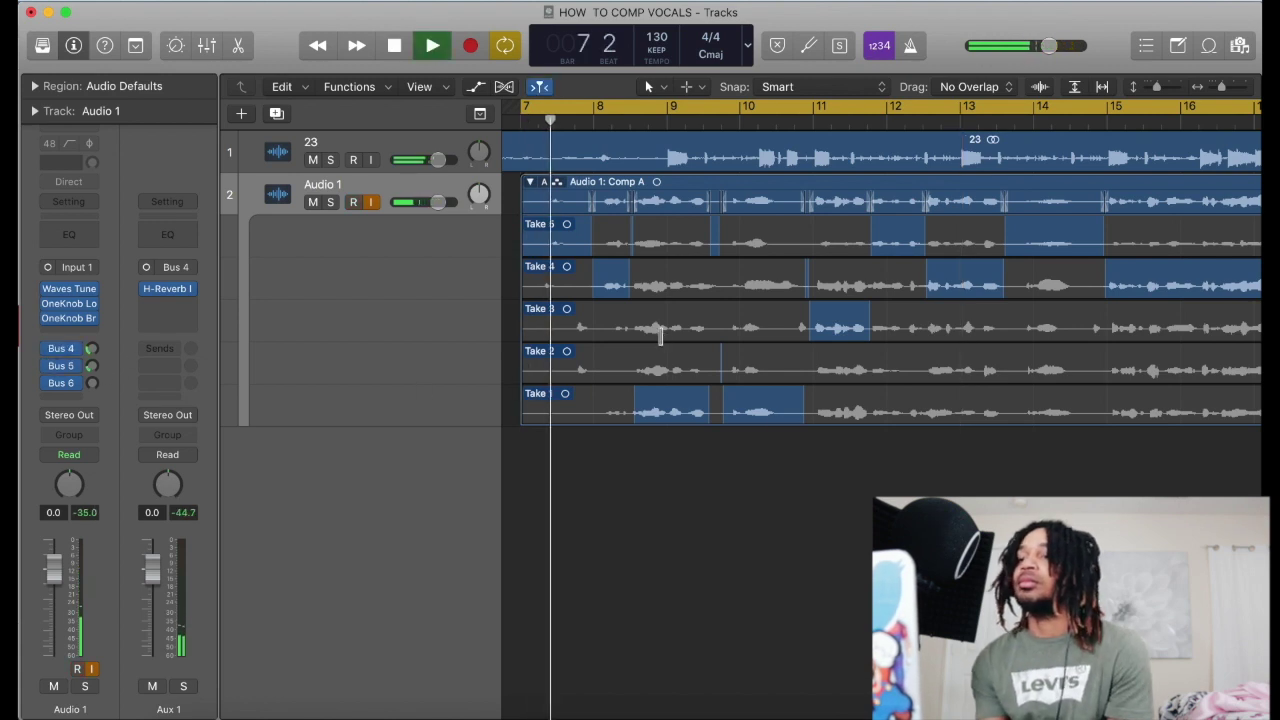
left_click_drag(631, 328, 711, 341)
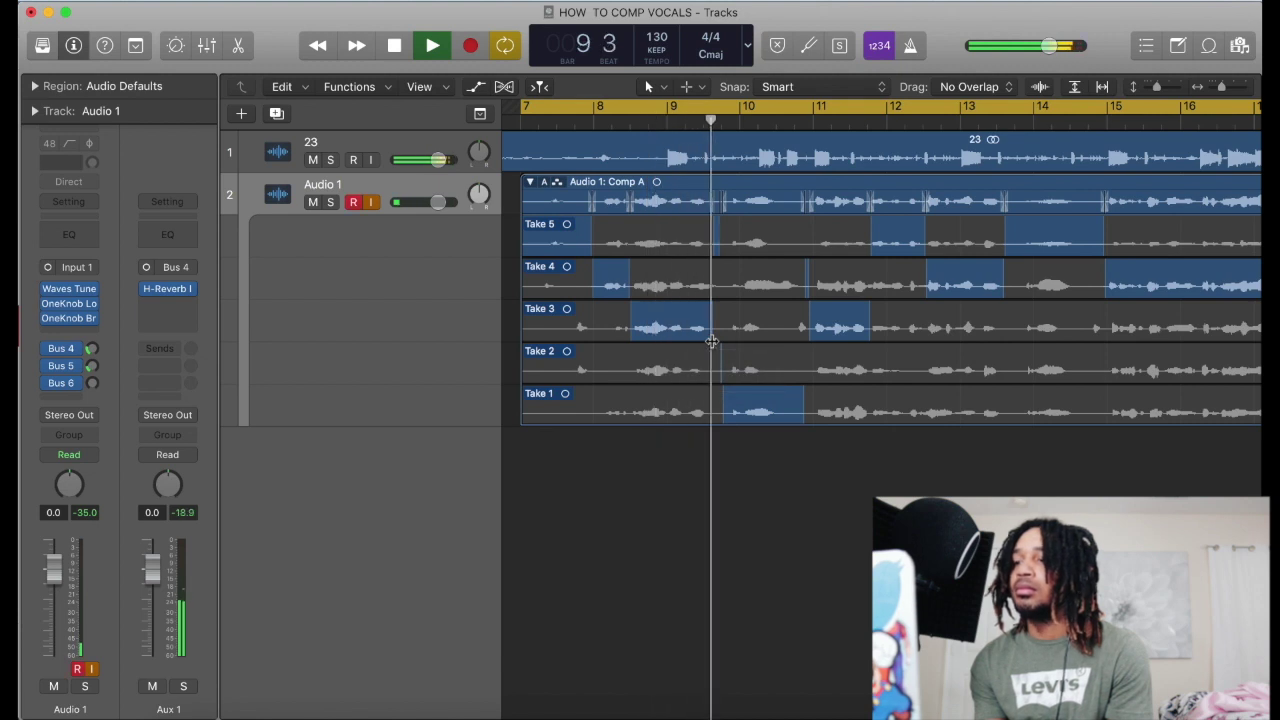
left_click_drag(707, 325, 721, 335)
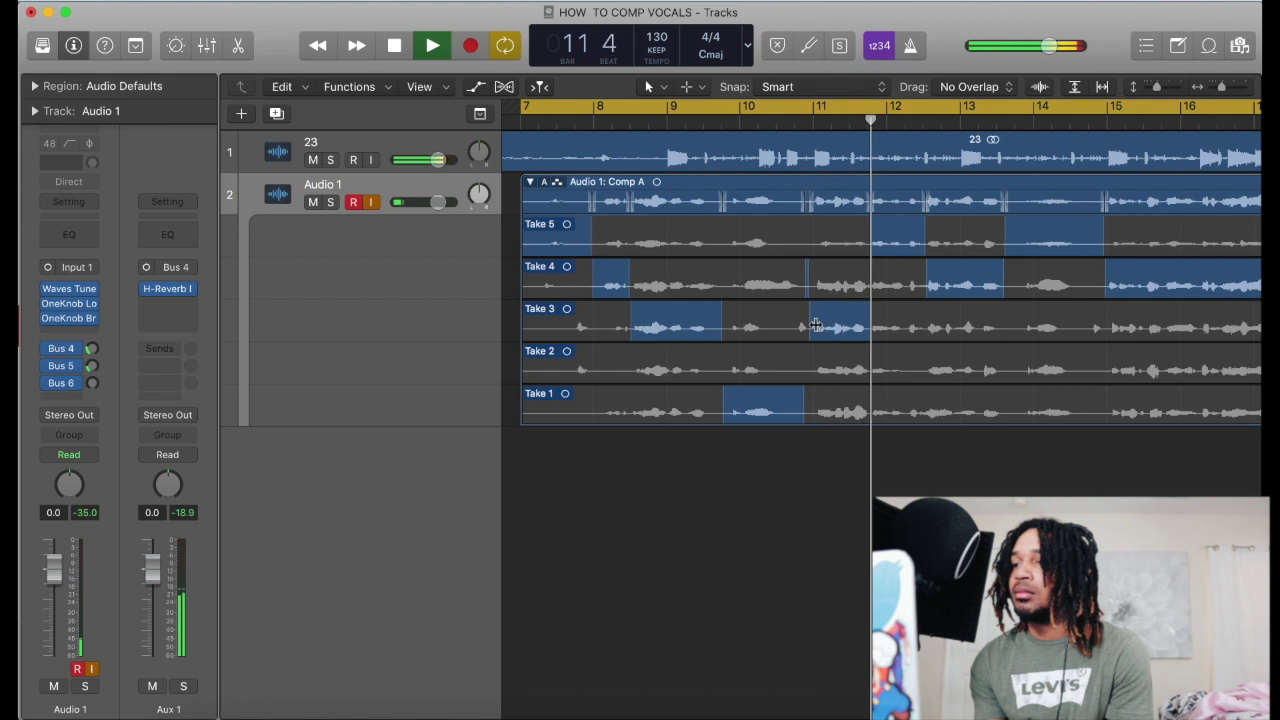
left_click_drag(797, 405, 804, 418)
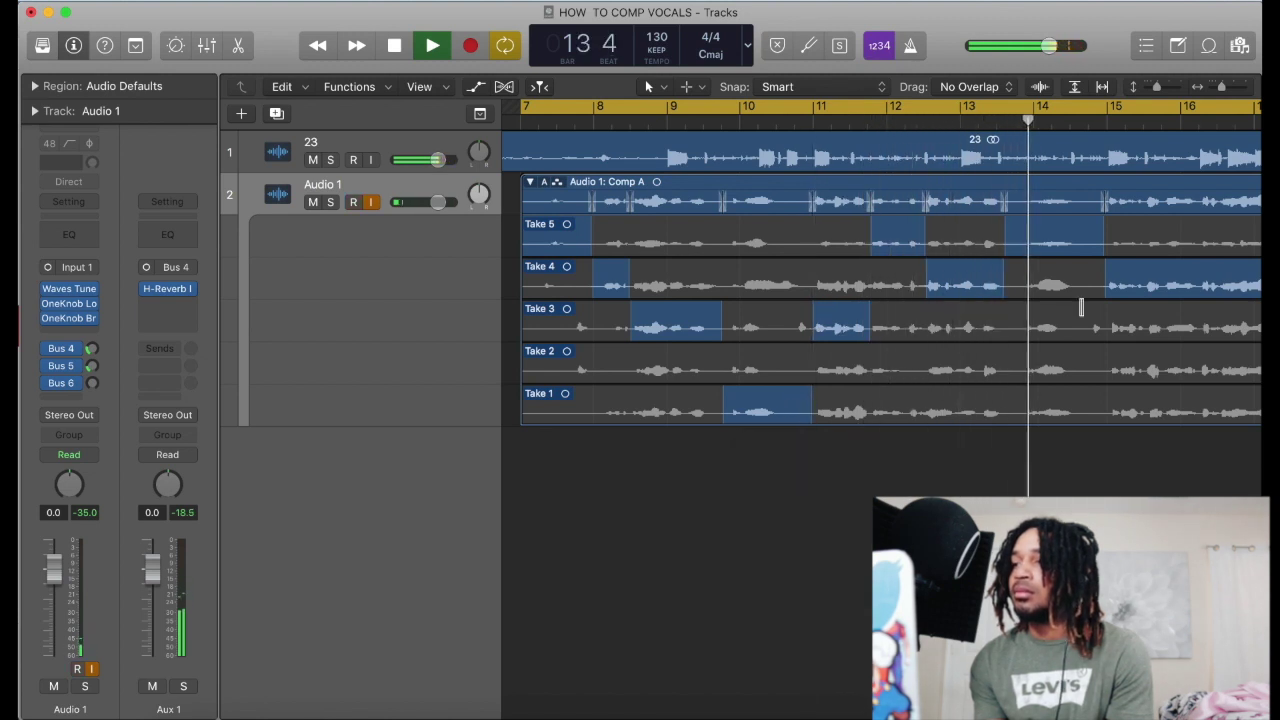
Step: Use Take 5 from just after bar 16 to the end, start Take 4's section near bar 12.5 slightly earlier, and stop playback
scroll(1081, 308, "right", 3)
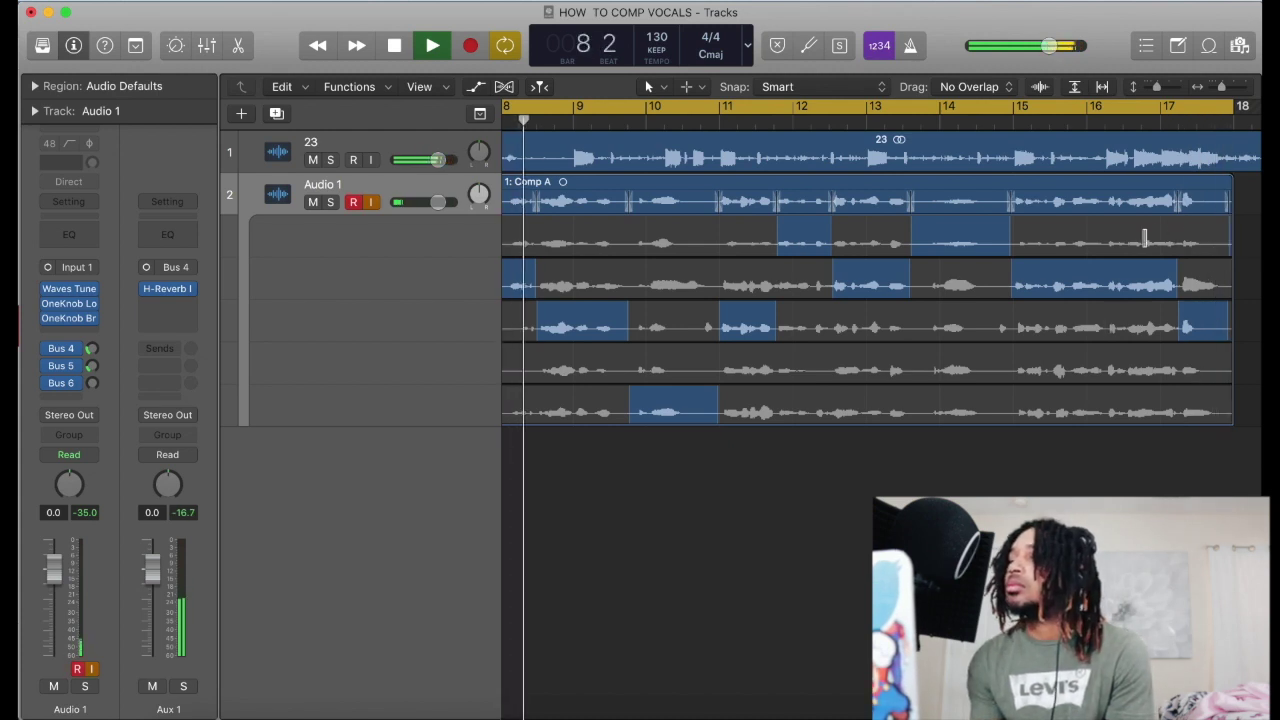
left_click_drag(1150, 246, 1229, 253)
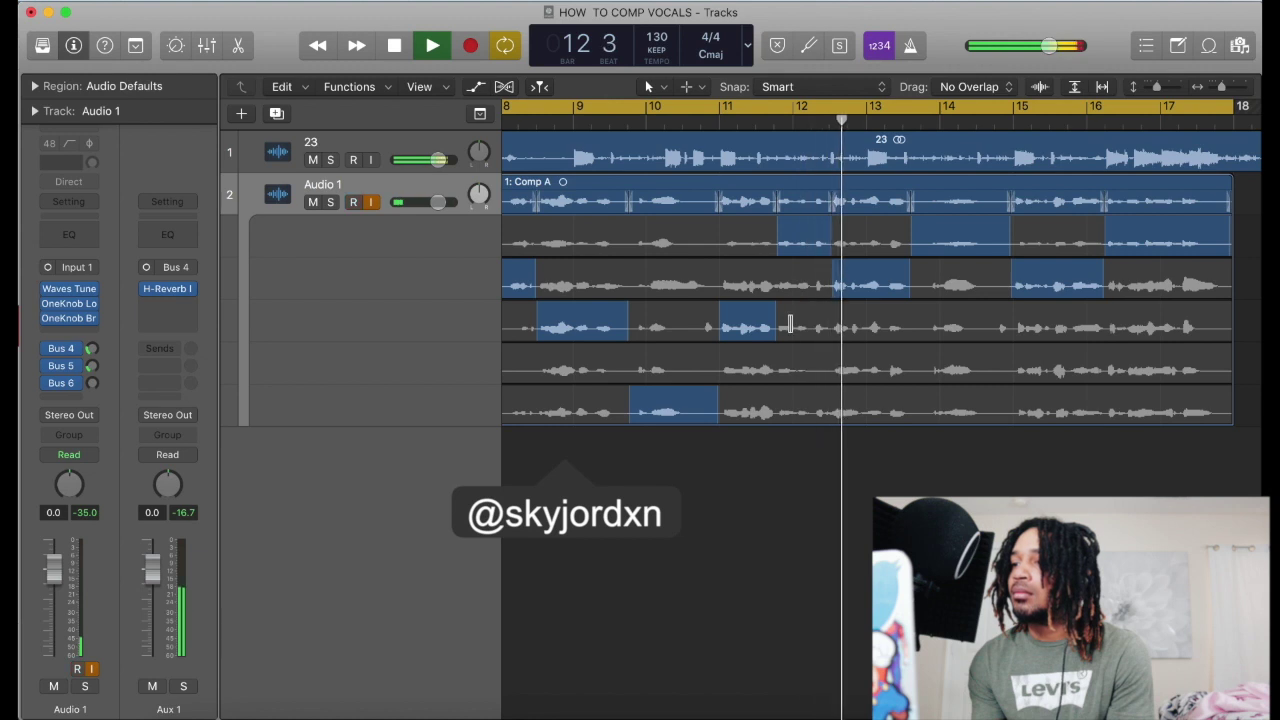
left_click_drag(838, 285, 836, 287)
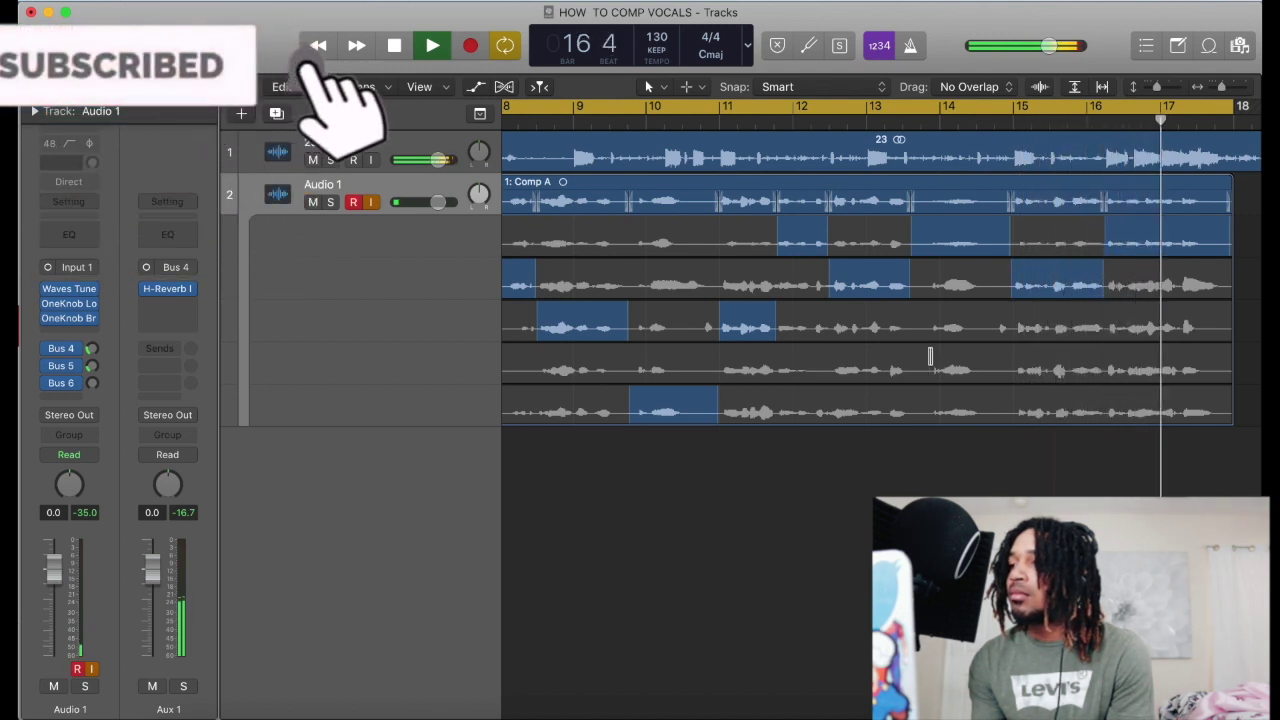
key("space")
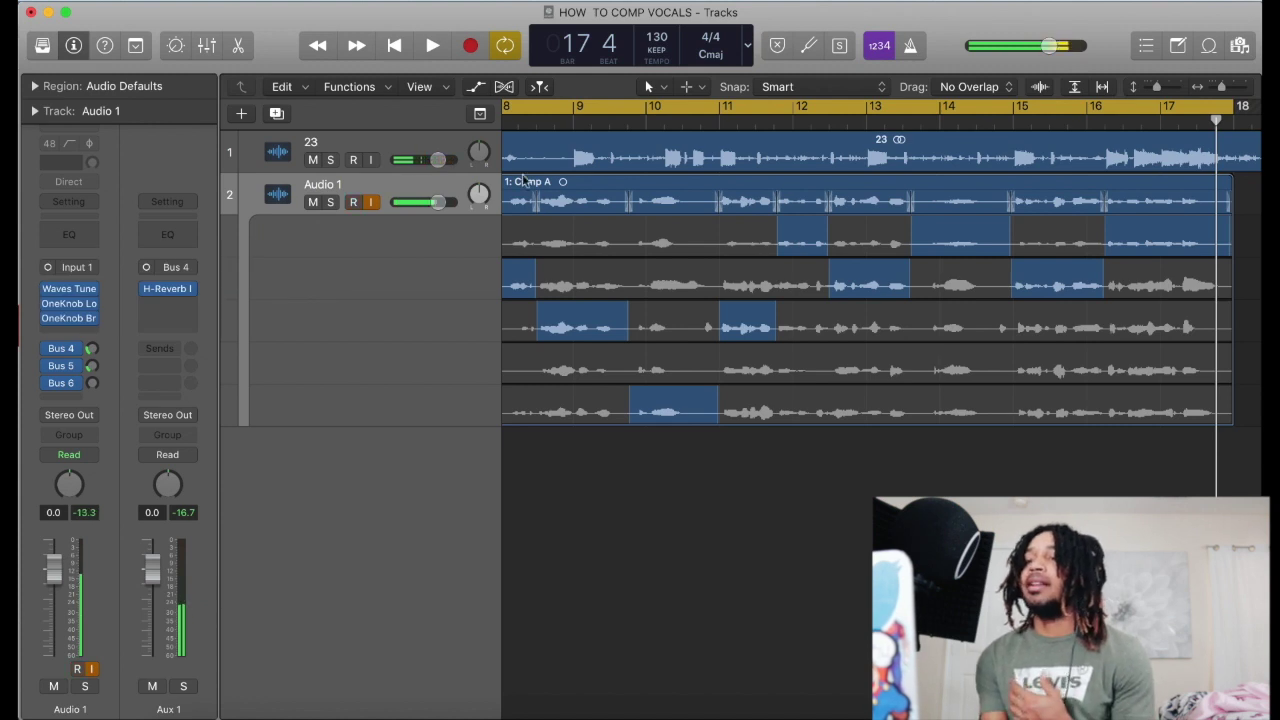
Step: View the take folder's comp options and bypass the Bus 4 and Bus 5 sends on Audio 1
scroll(681, 192, "left", 5)
left_click(688, 184)
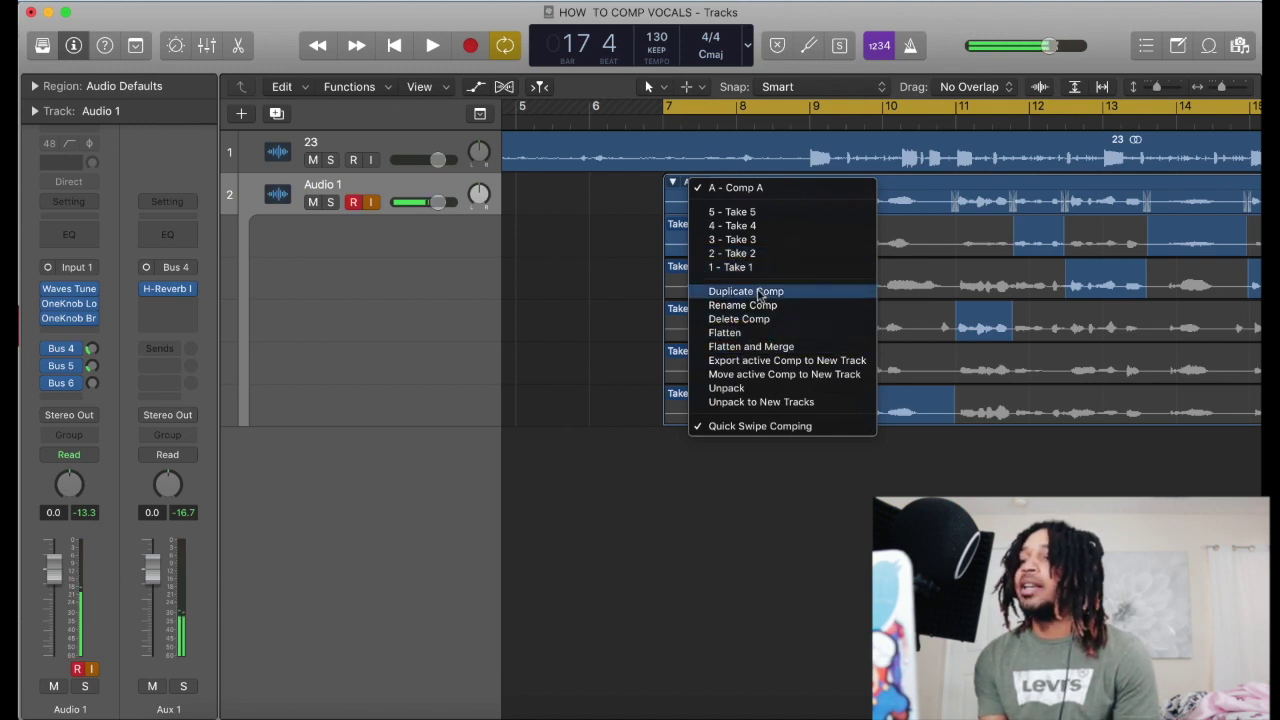
left_click(47, 370)
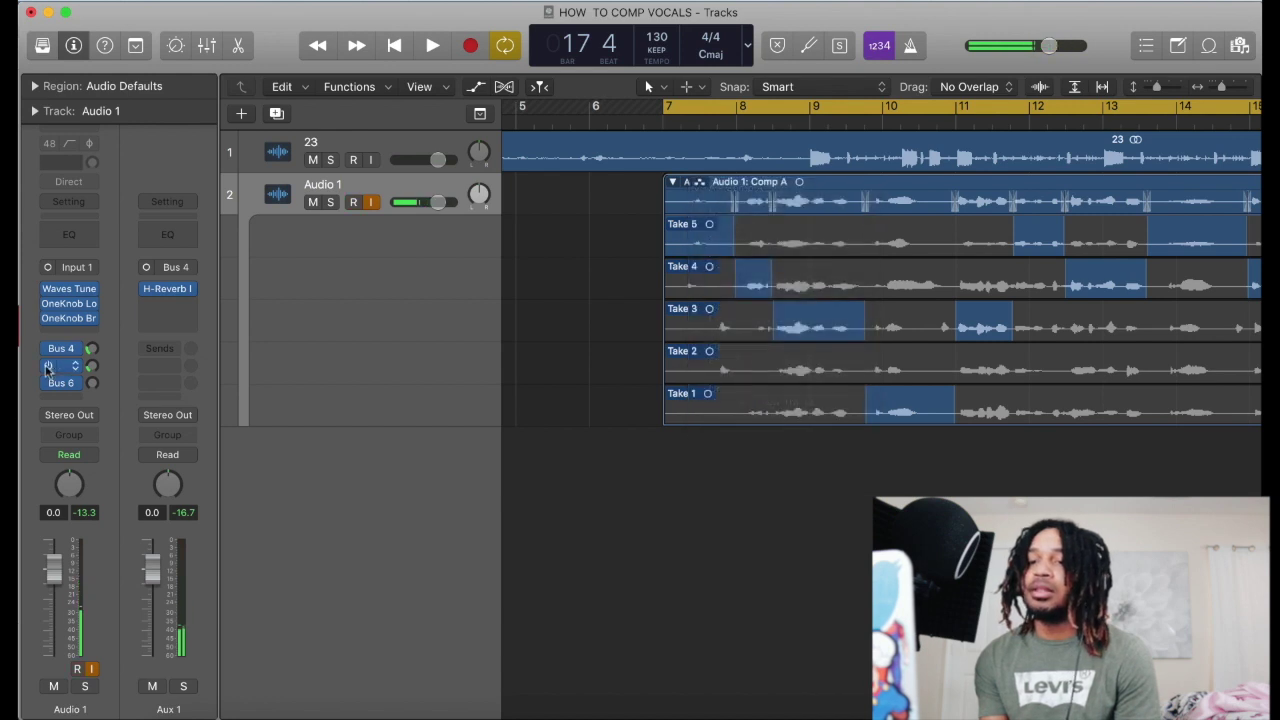
Step: Try flattening Comp A into separate regions on the Audio 1 track, and undo the flatten
left_click(693, 181)
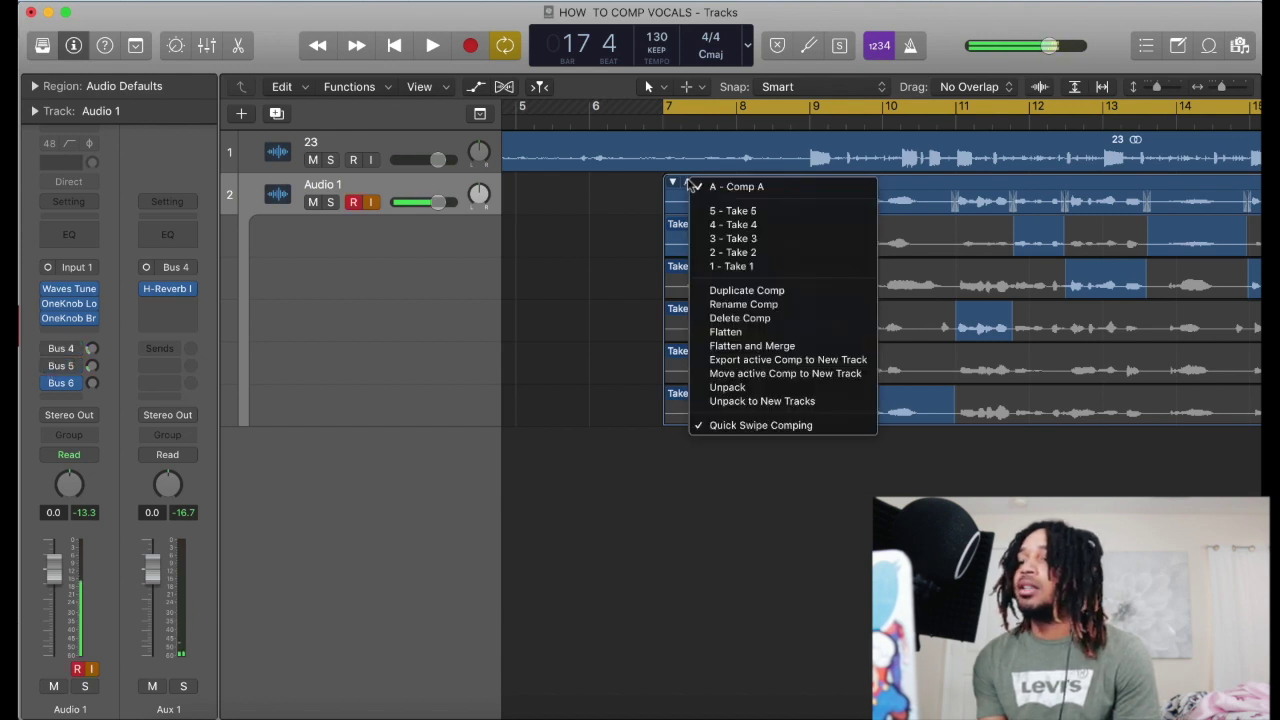
left_click(746, 332)
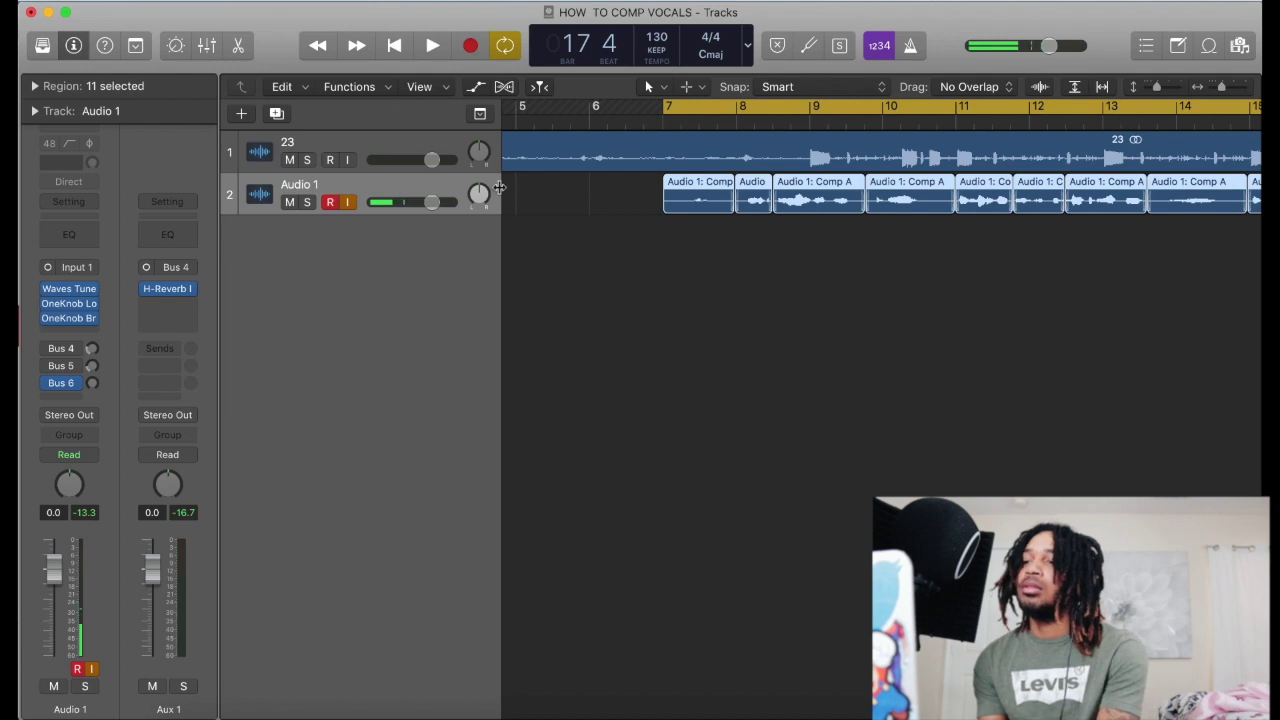
key("super+z")
Step: Try exporting the active comp to a new track, select the exported track, and remove it
left_click(686, 182)
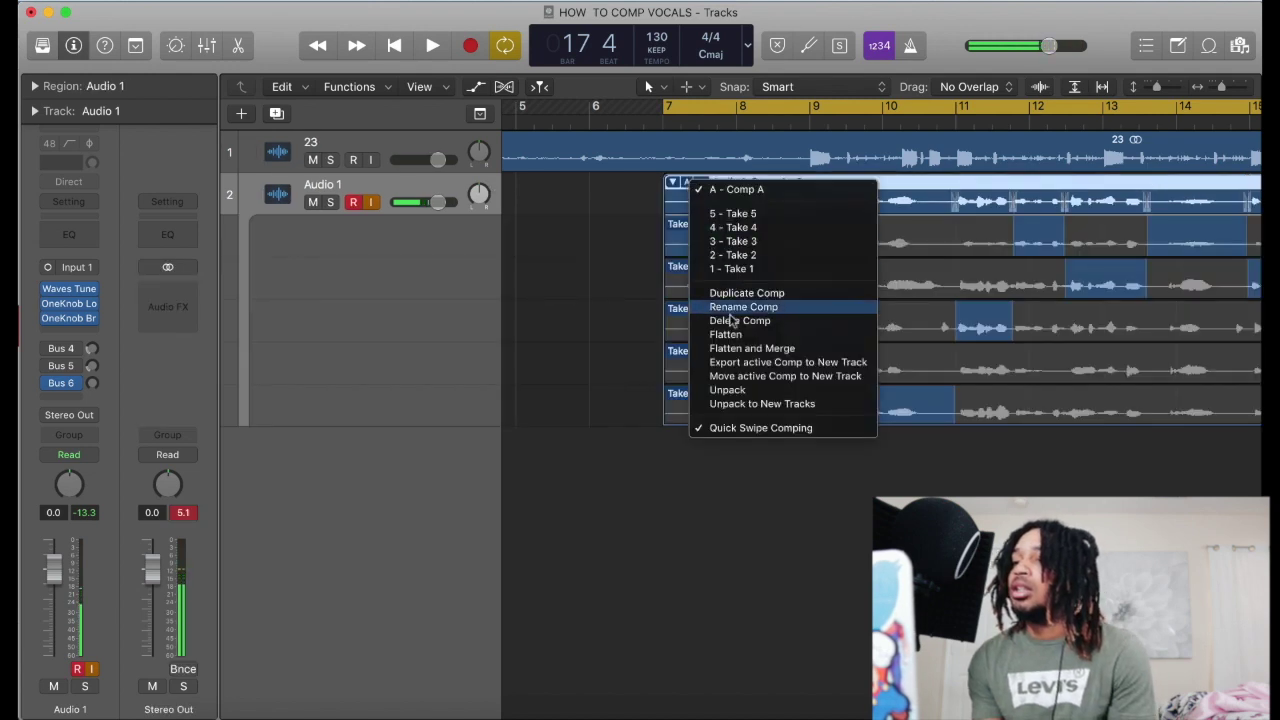
left_click(742, 364)
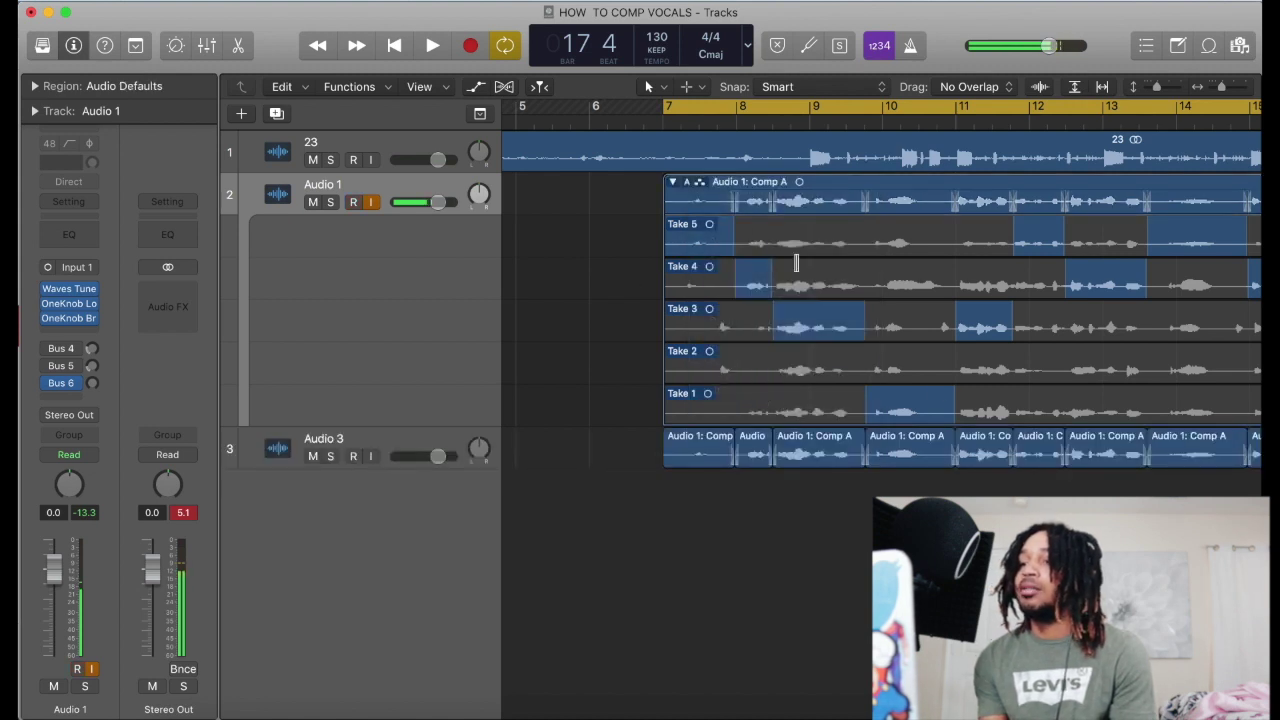
left_click(368, 437)
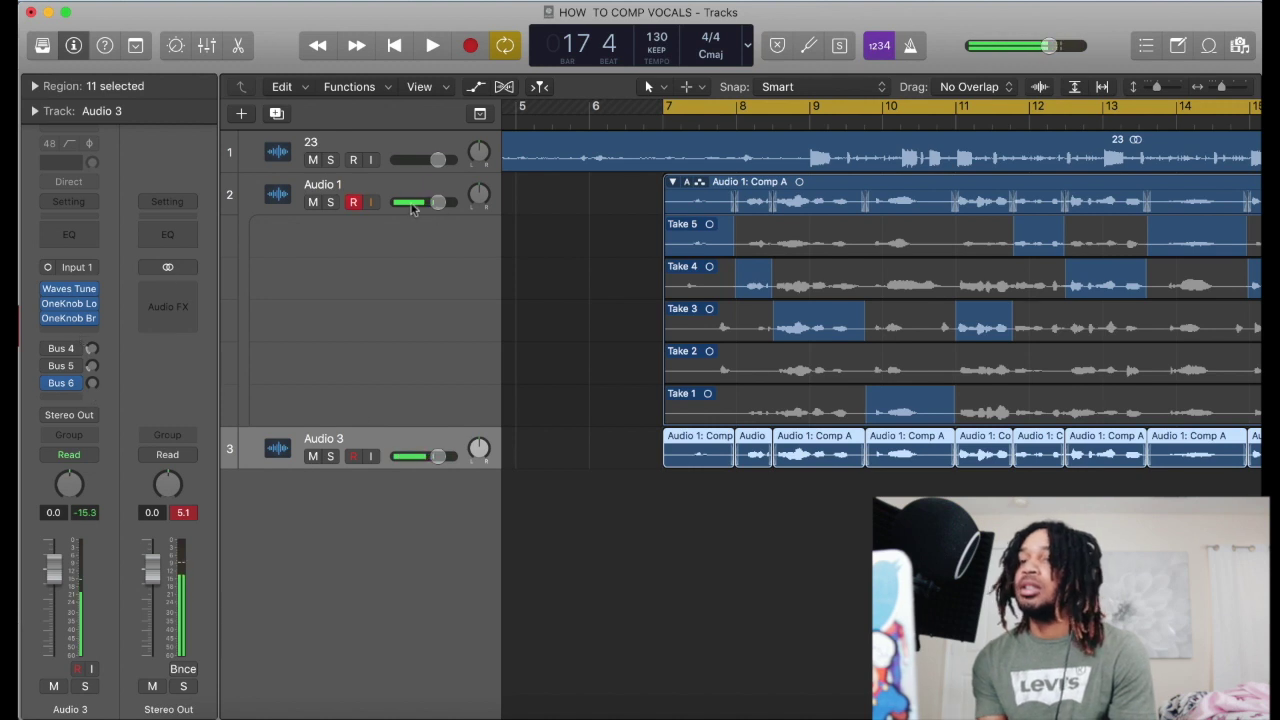
key("super+Delete")
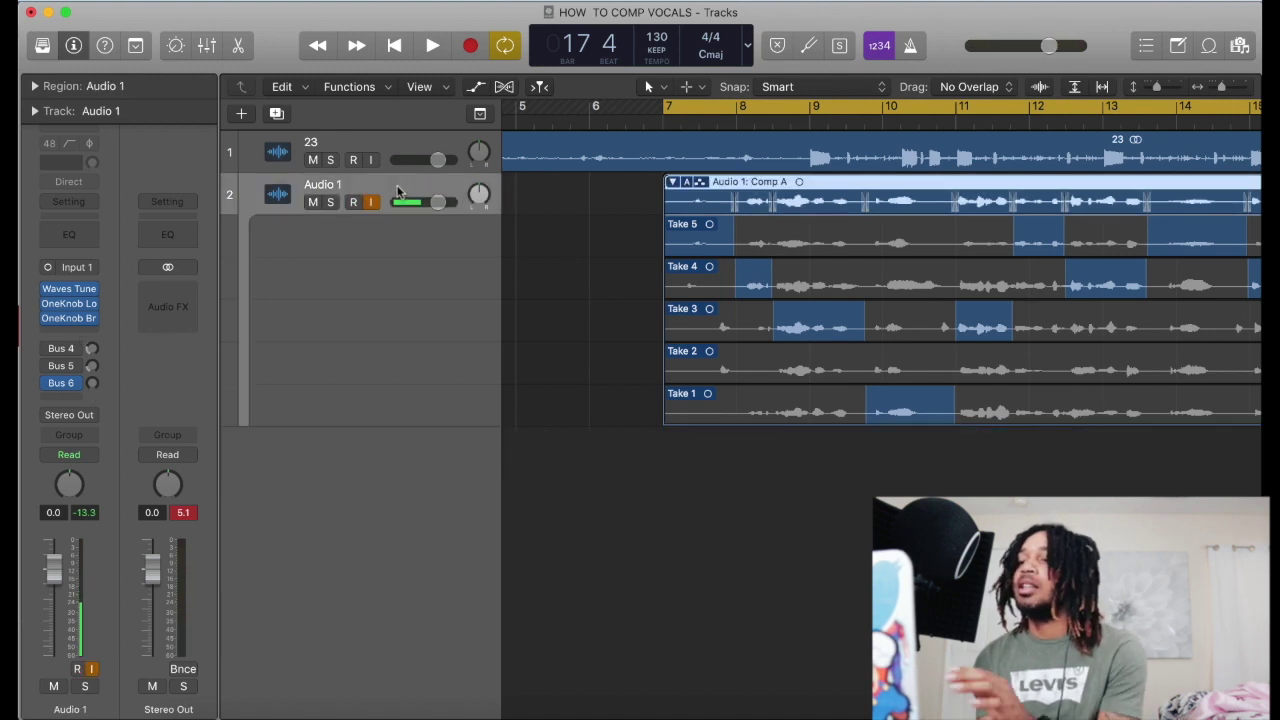
Step: Unpack the take folder to new tracks and select the unpacked take tracks one after another, ending on Audio 3
left_click(691, 180)
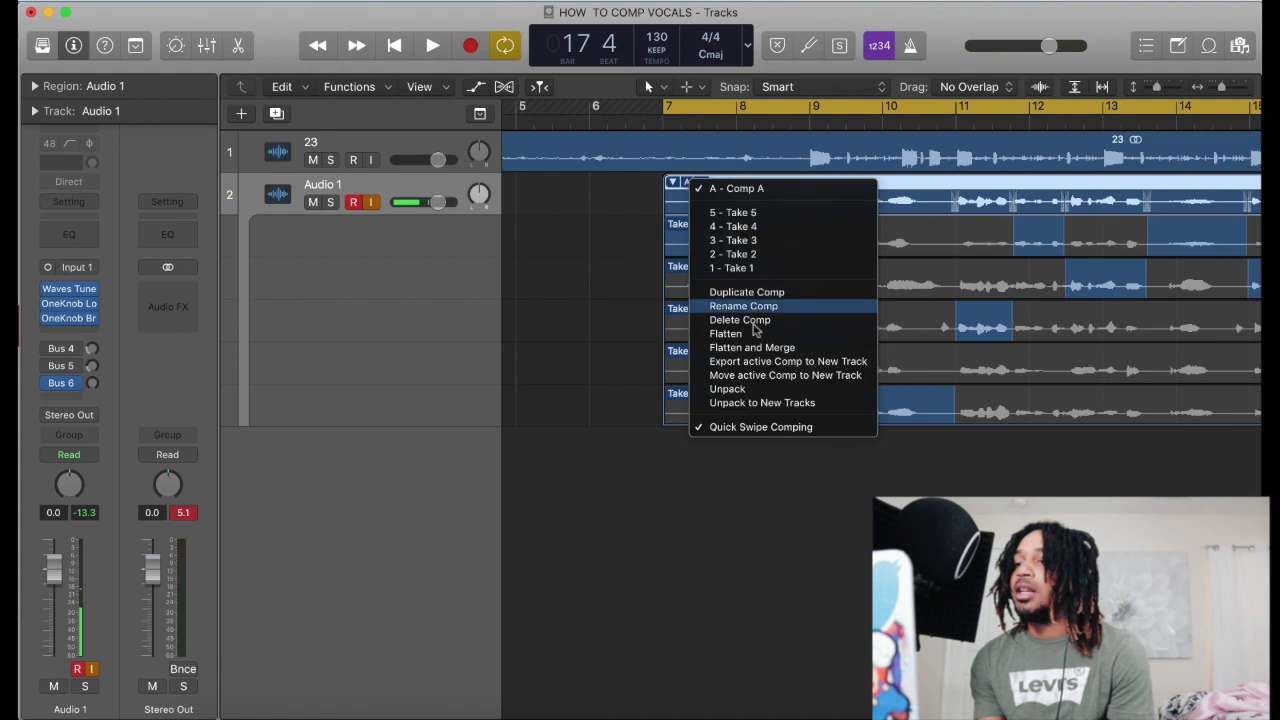
left_click(775, 403)
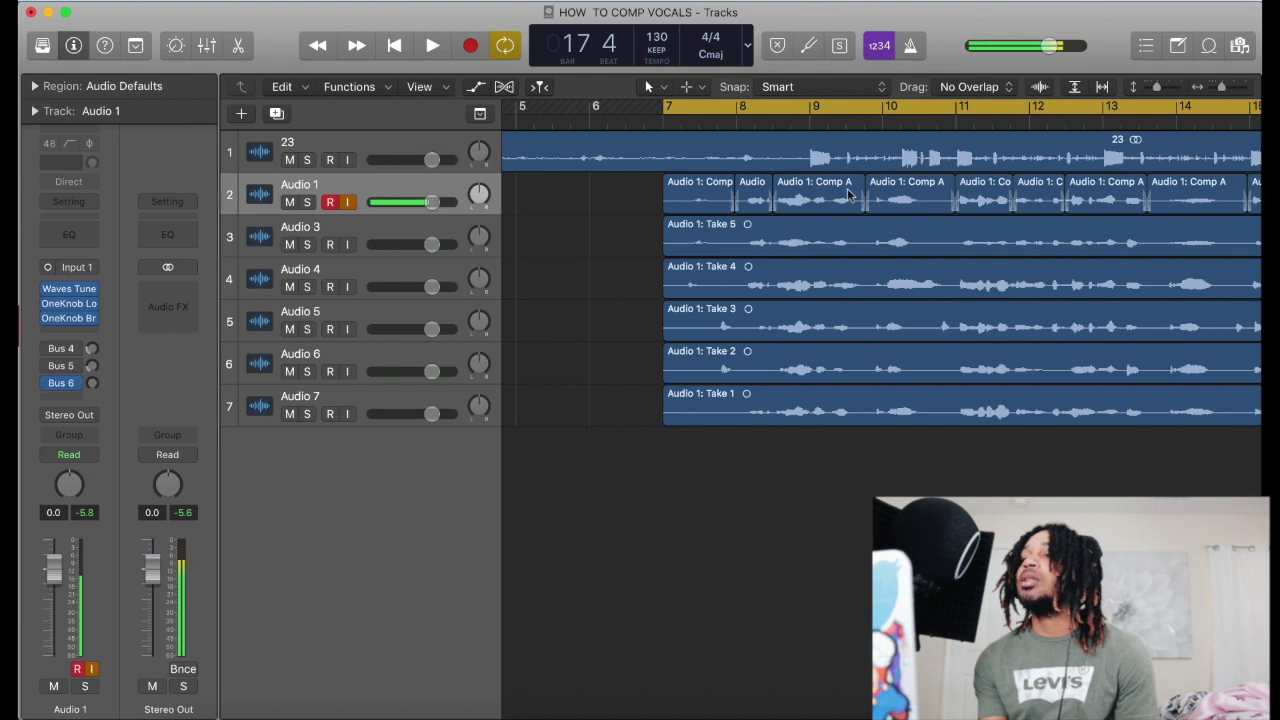
left_click(368, 242)
left_click(376, 280)
left_click(375, 306)
left_click(383, 364)
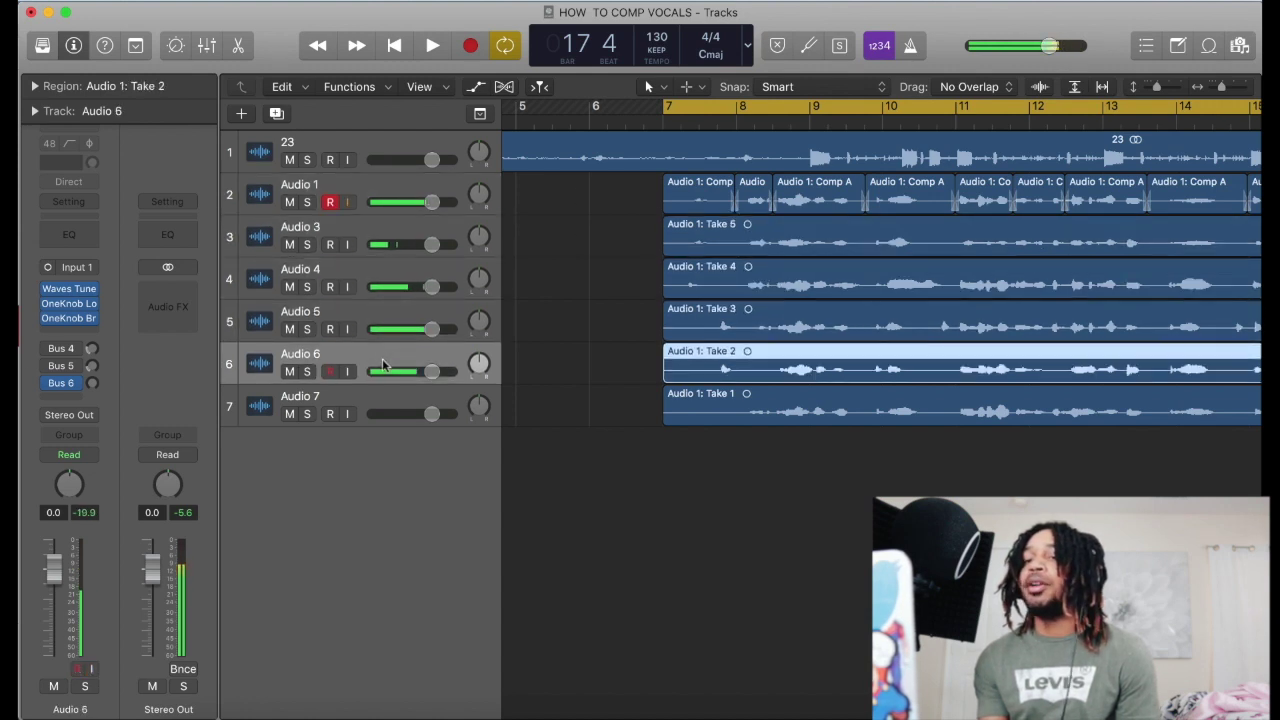
left_click(398, 399)
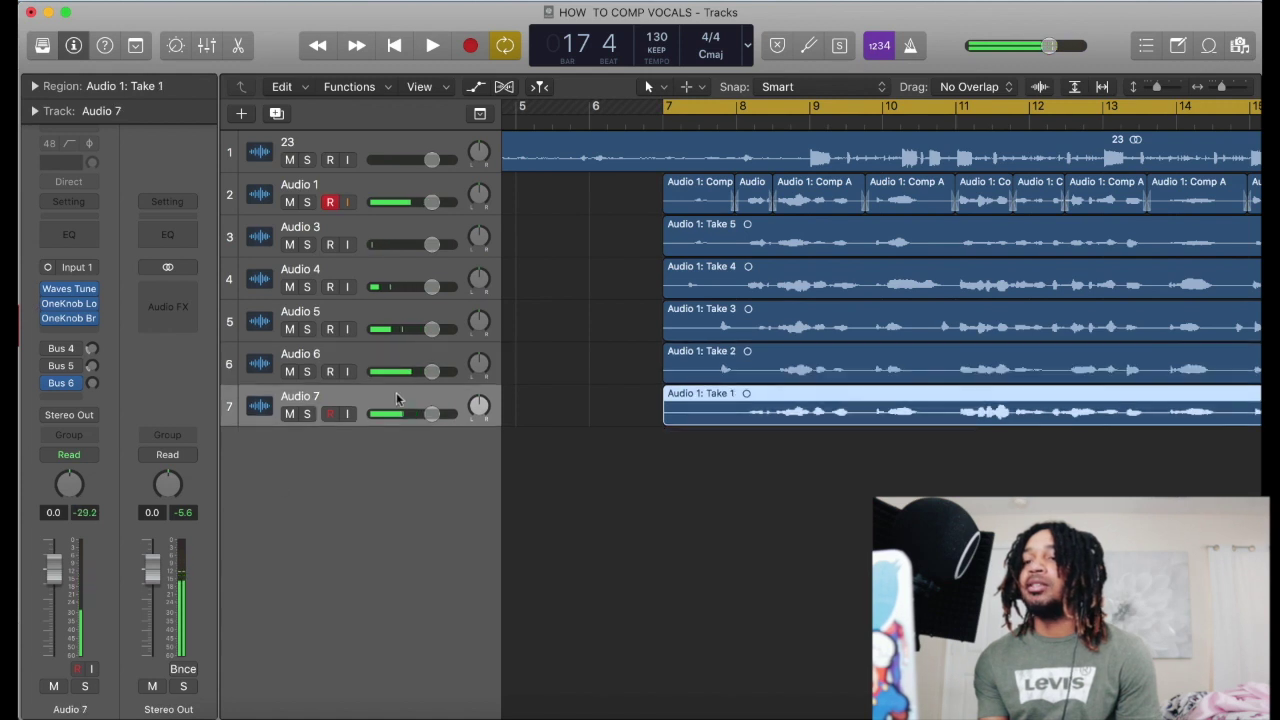
left_click(401, 243)
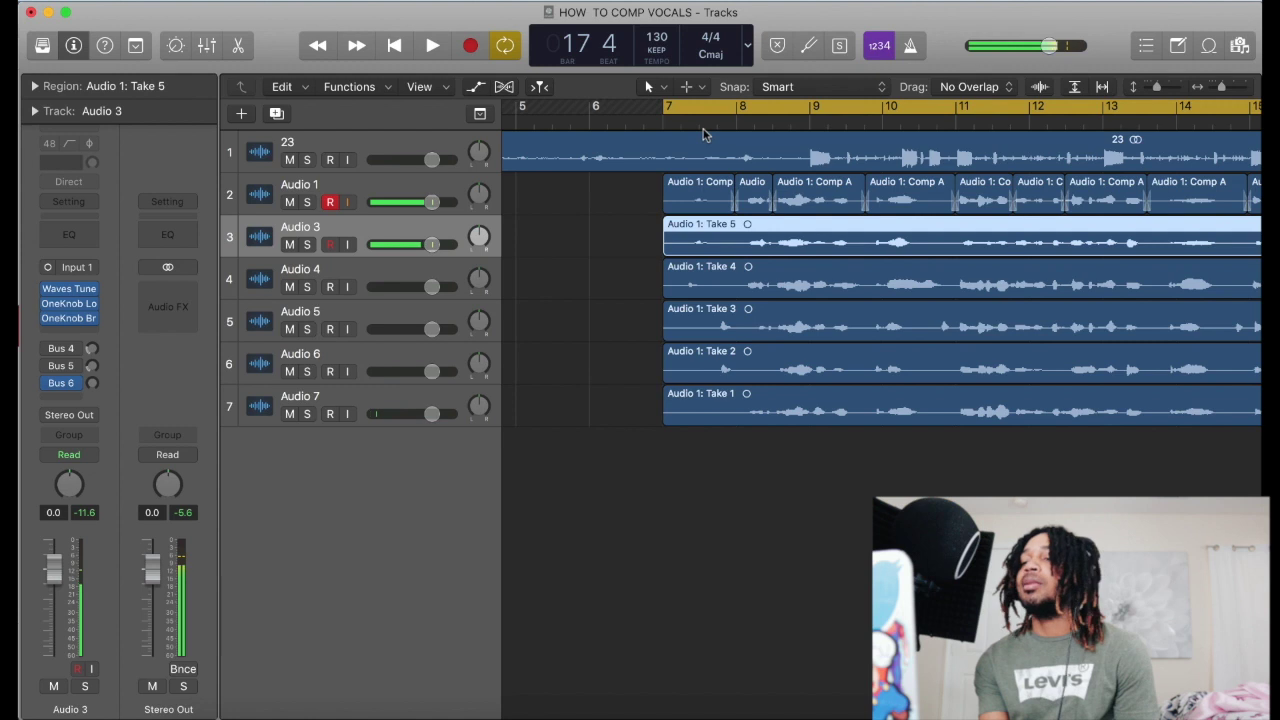
Step: Play the unpacked tracks, lower the volumes of Audio 3 through Audio 7, with Audio 3 at -16.6 dB, and stop playback
key("space")
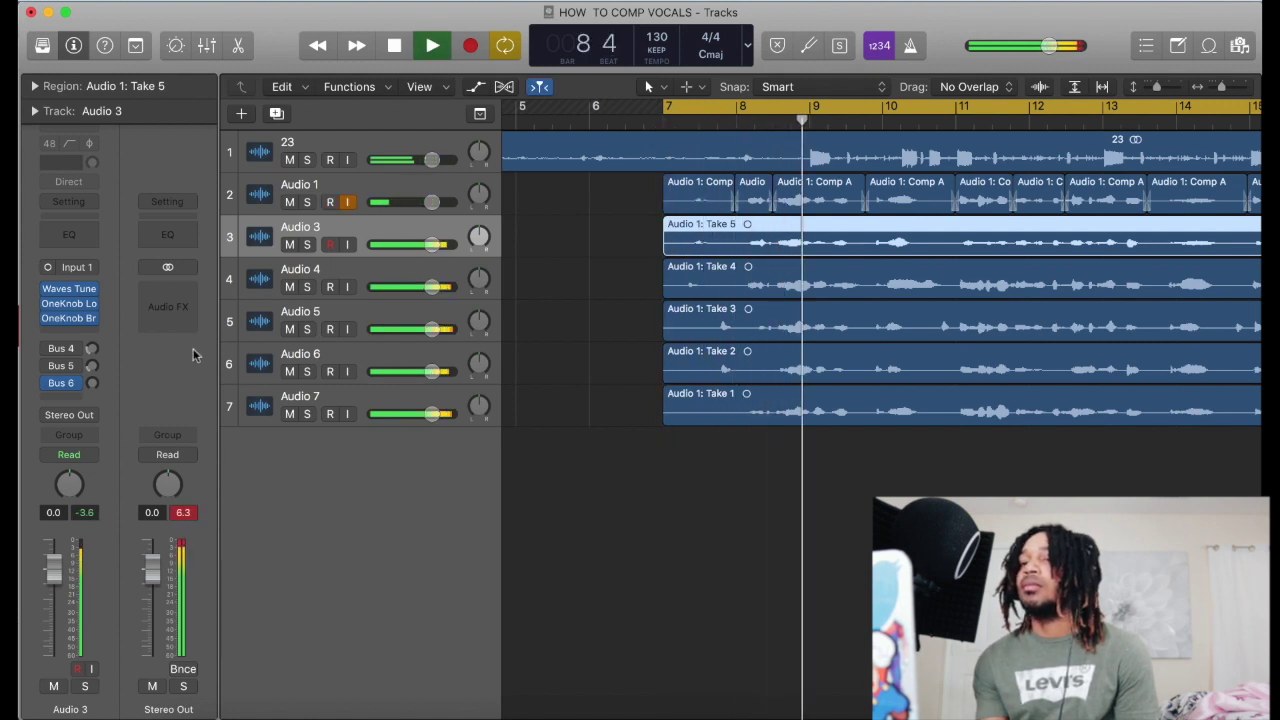
left_click_drag(432, 371, 390, 332)
left_click_drag(432, 287, 343, 289)
left_click_drag(432, 244, 392, 245)
left_click_drag(432, 413, 389, 416)
key("space")
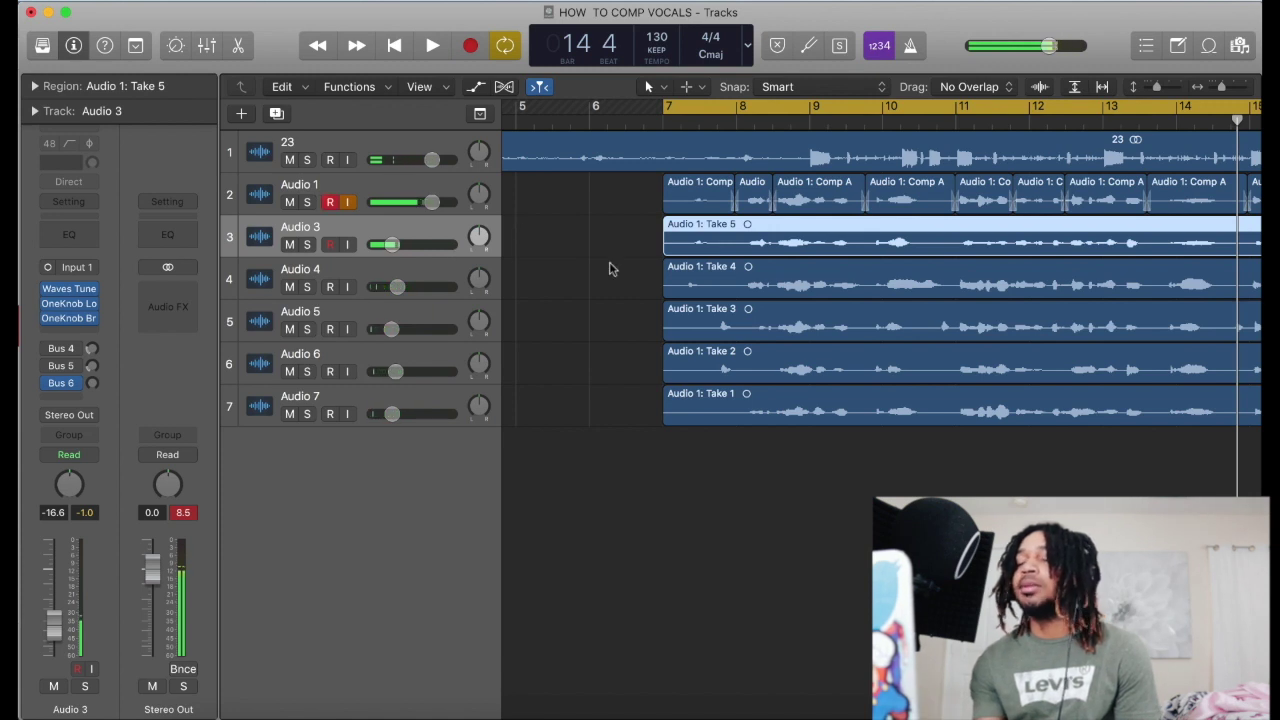
Step: Play the stacked vocals from bar 7 and lower the Audio 4 volume slightly to match the neighbouring take tracks
key("space")
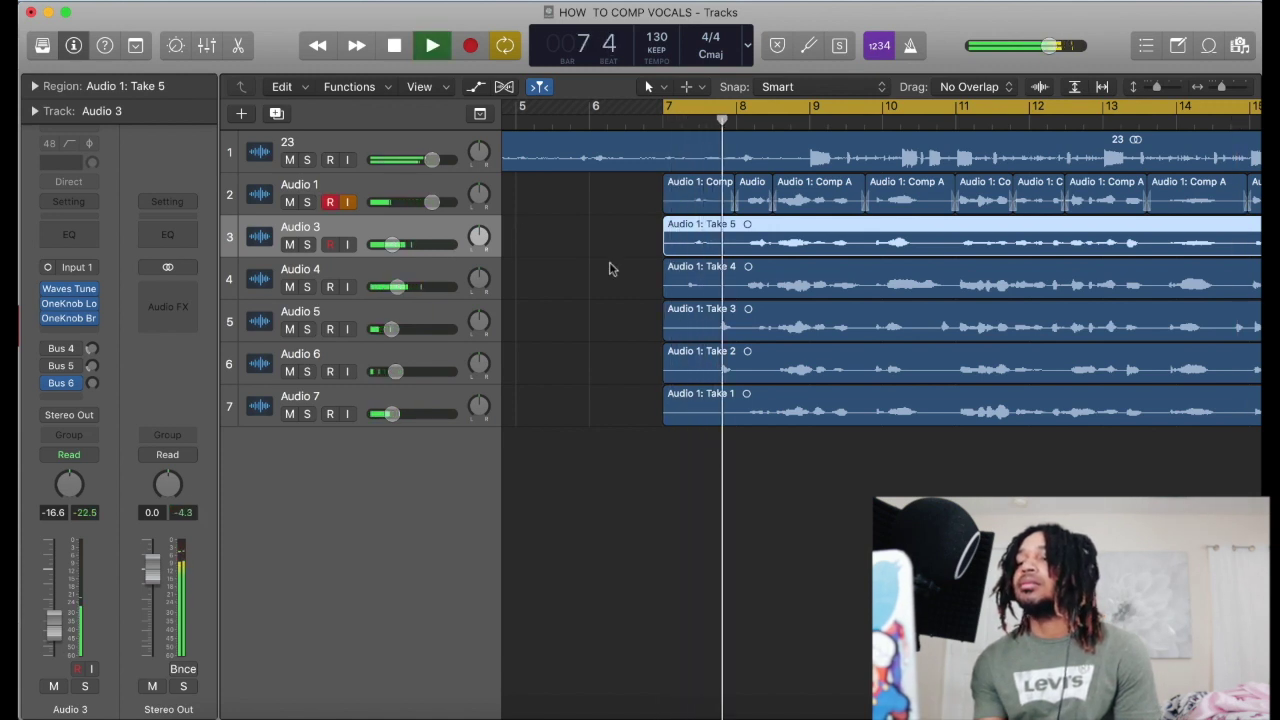
left_click(398, 287)
left_click_drag(398, 287, 391, 287)
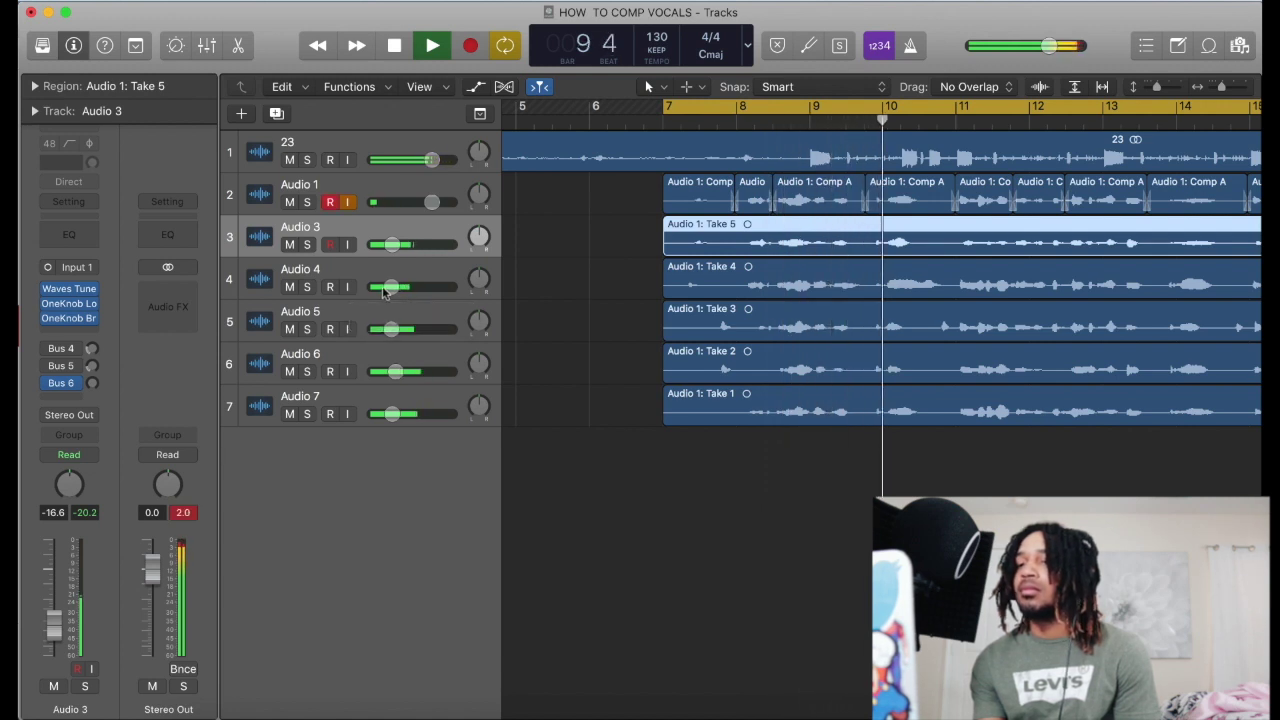